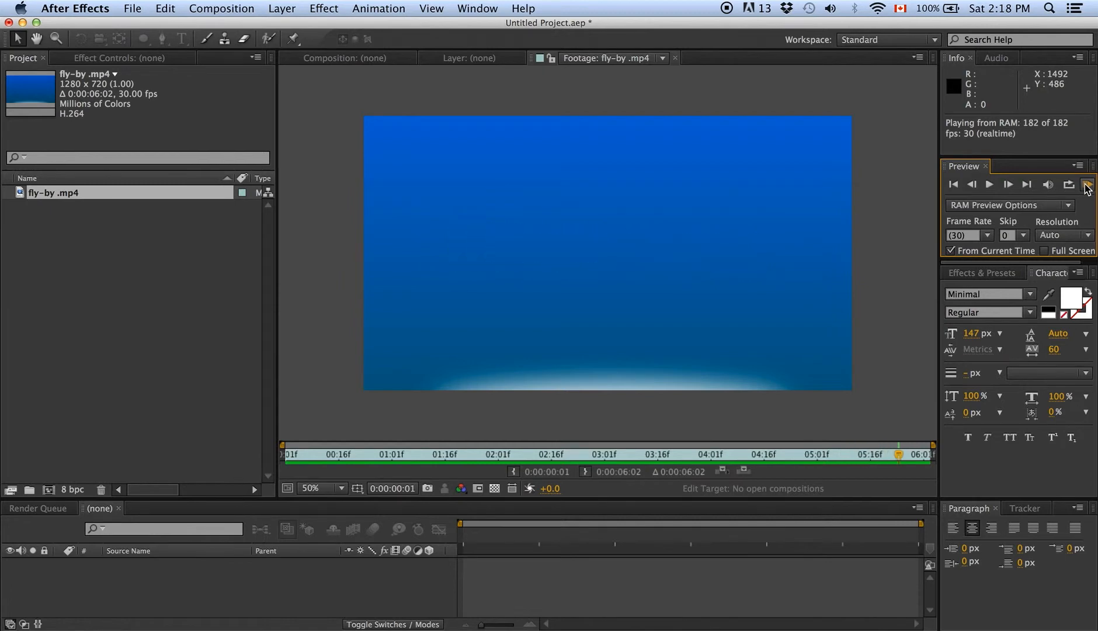
Step: Delete the fly-by .mp4 footage from the project and enlarge the timeline area
click(63, 204)
drag(61, 193, 99, 496)
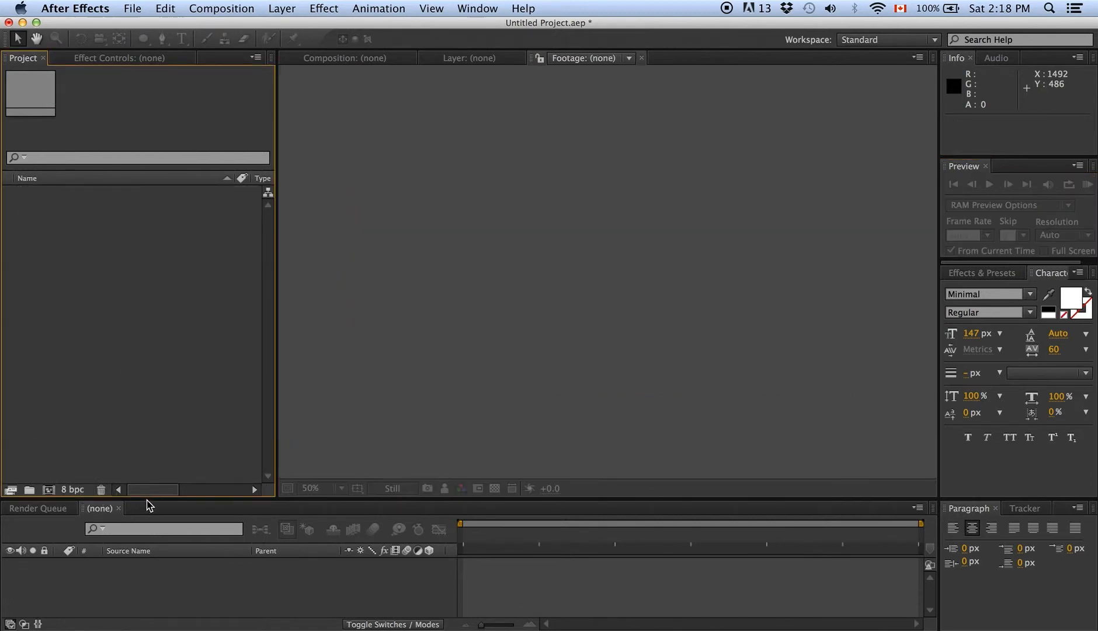
drag(190, 499, 204, 359)
Step: Create a 1280 x 720 px composition with square pixels, 30 frames per second and a duration of 0:00:10:00
click(221, 8)
click(228, 24)
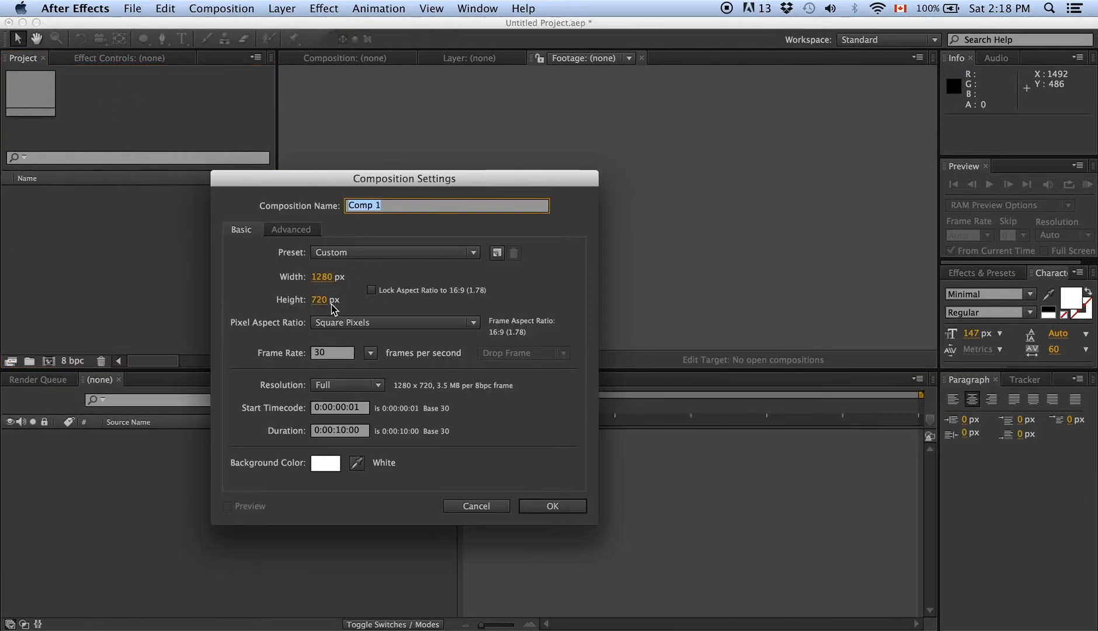
click(281, 305)
click(374, 325)
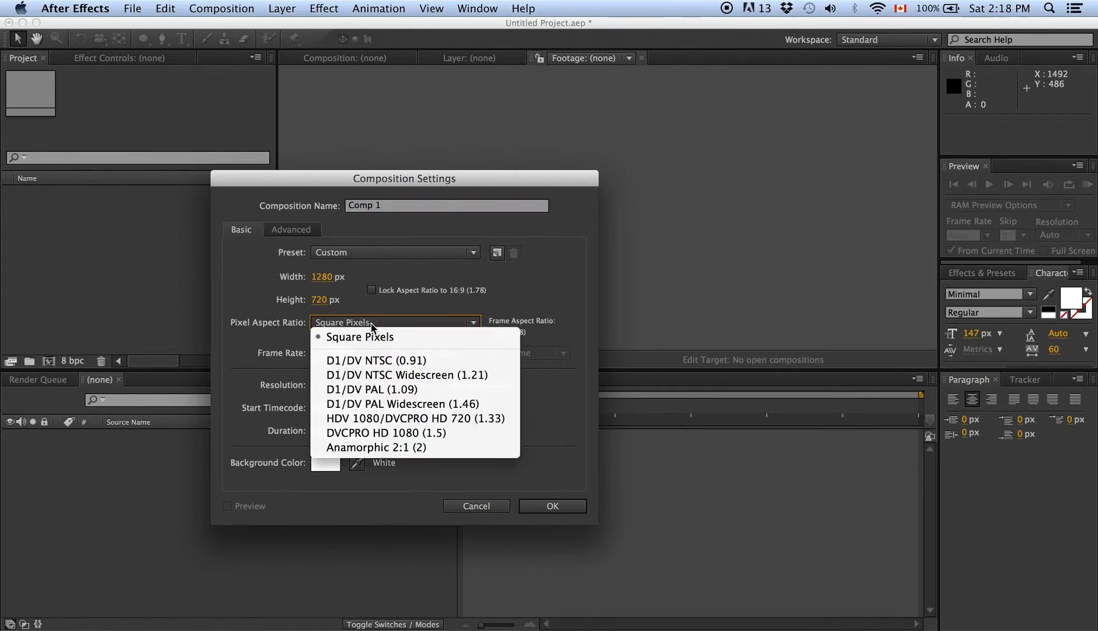
click(577, 304)
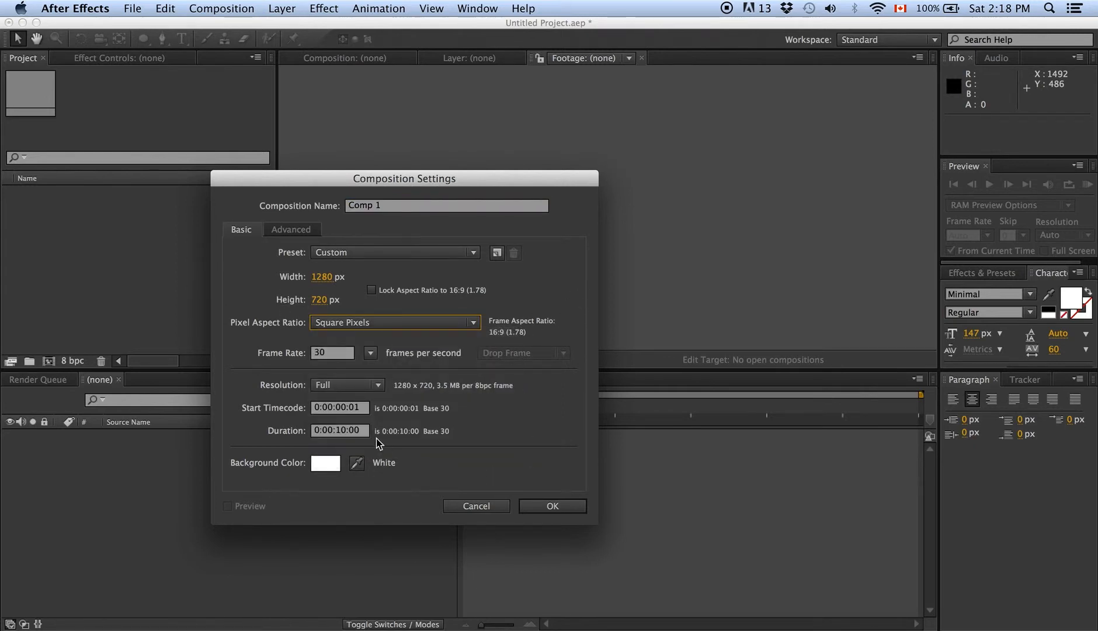
click(346, 431)
click(552, 507)
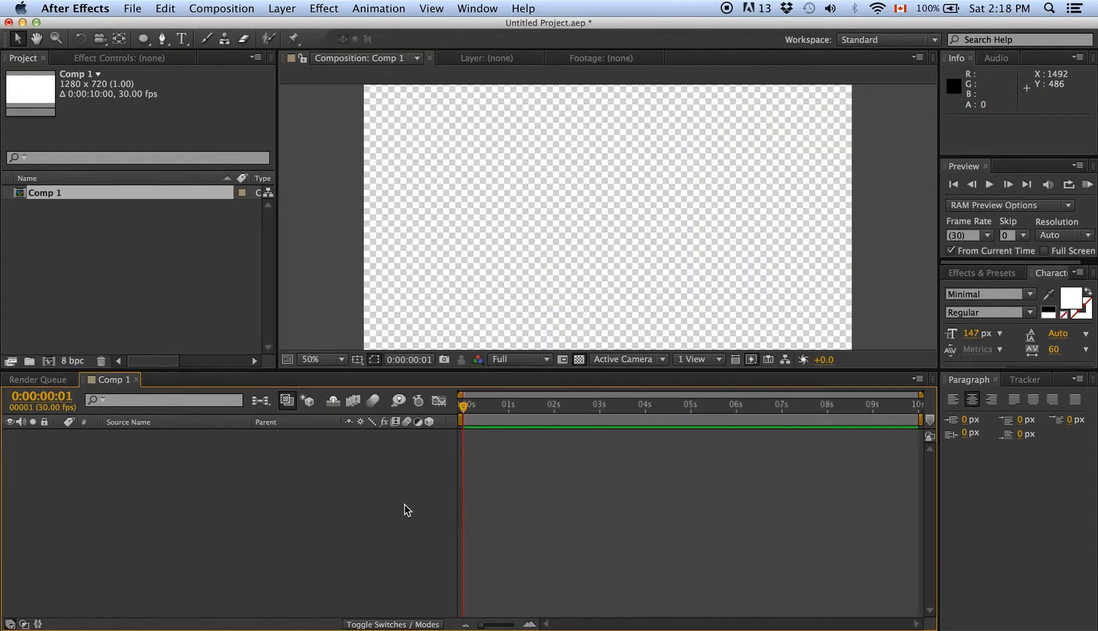
drag(497, 420, 456, 424)
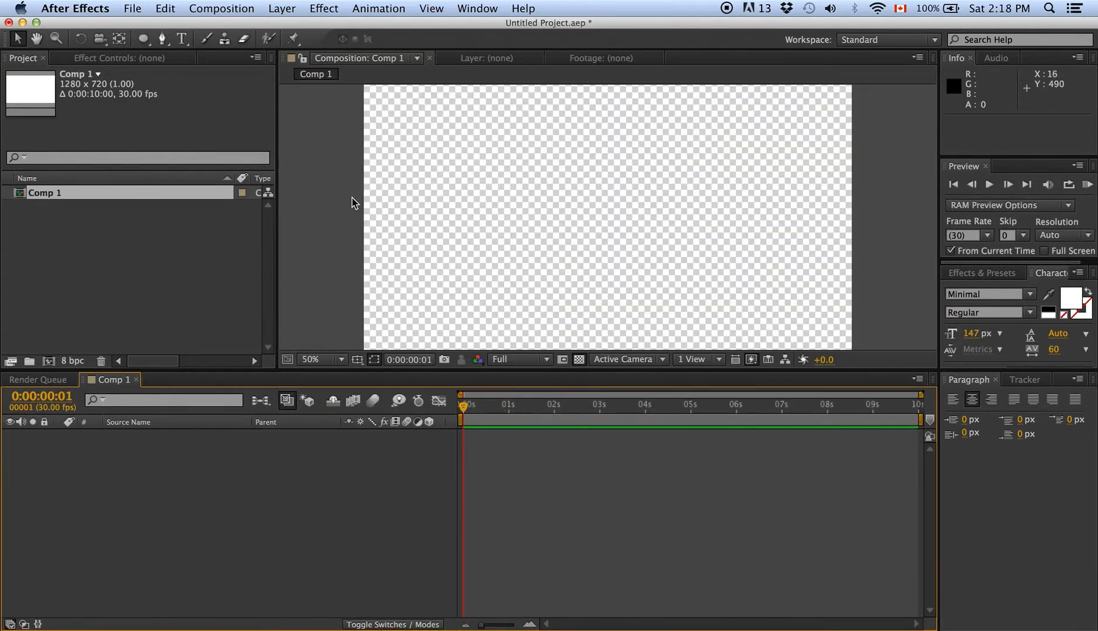
Step: Add a white 1280 x 720 px solid layer named BG to the composition
click(286, 8)
mouse_move(414, 26)
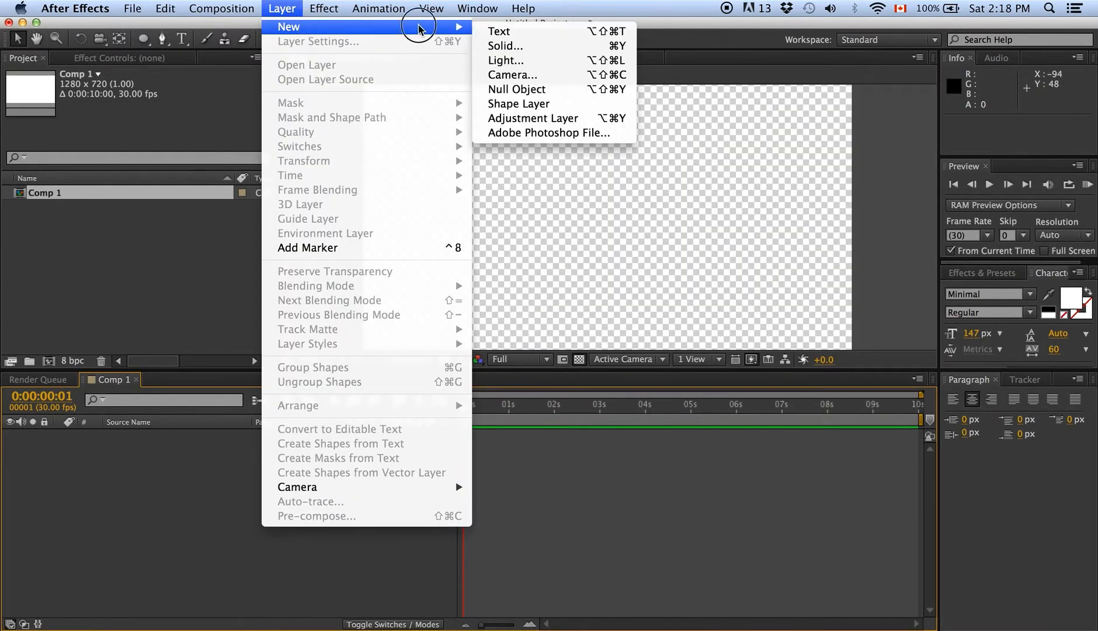
click(497, 47)
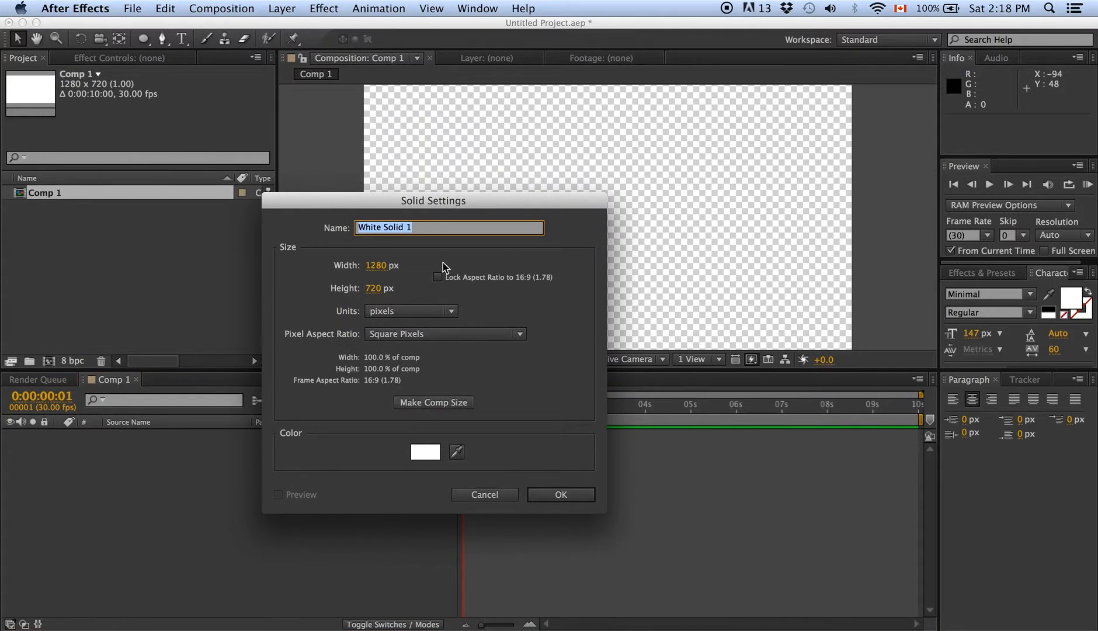
text(BG)
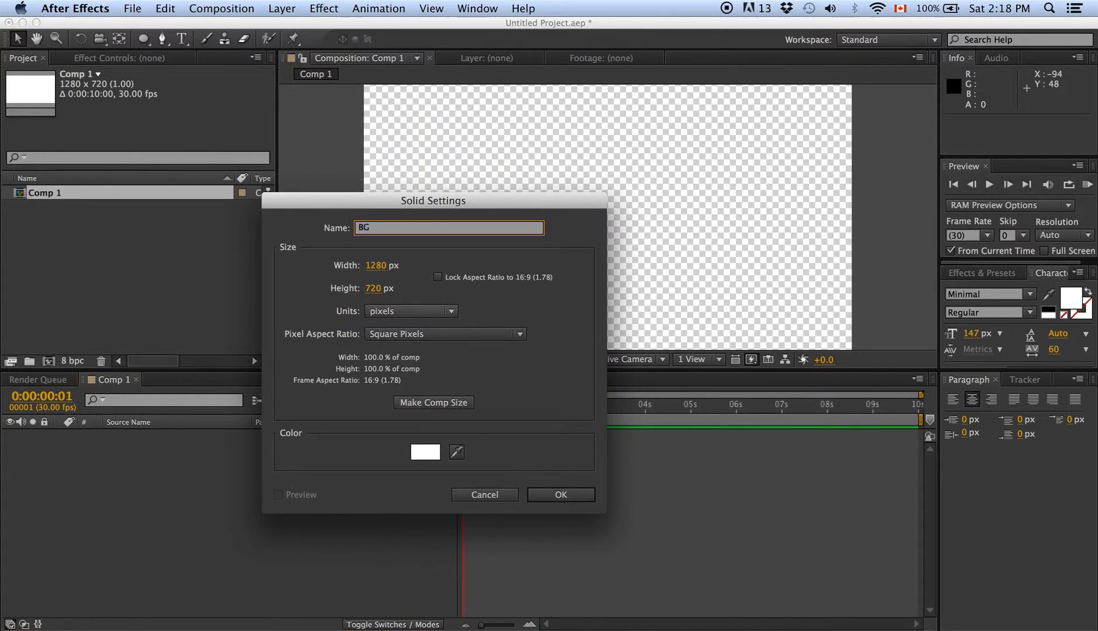
click(431, 454)
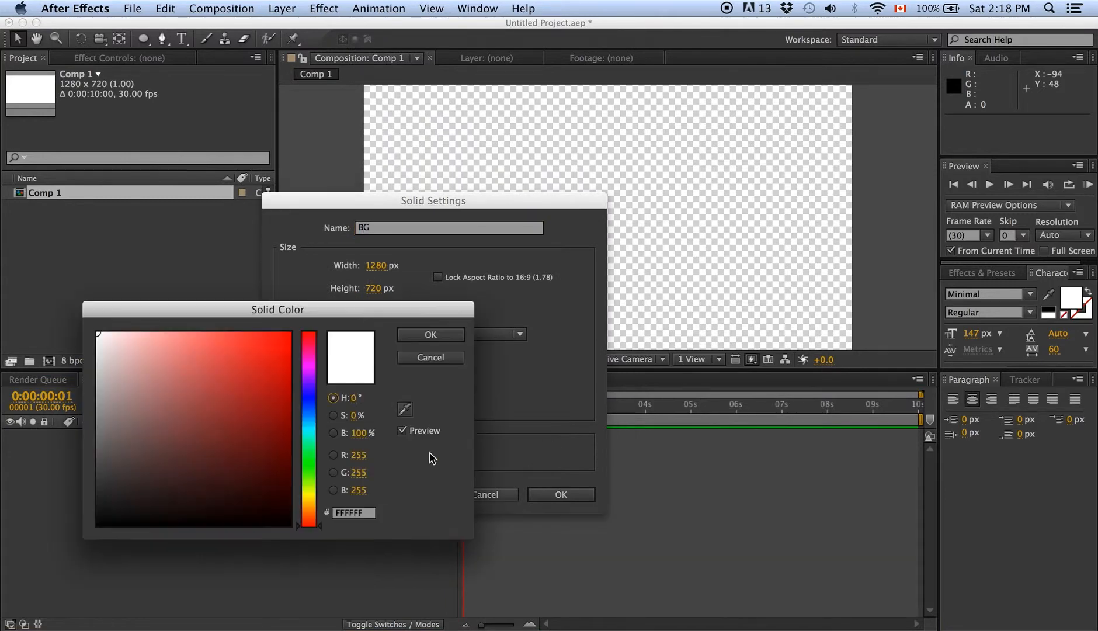
drag(245, 357, 87, 285)
click(430, 334)
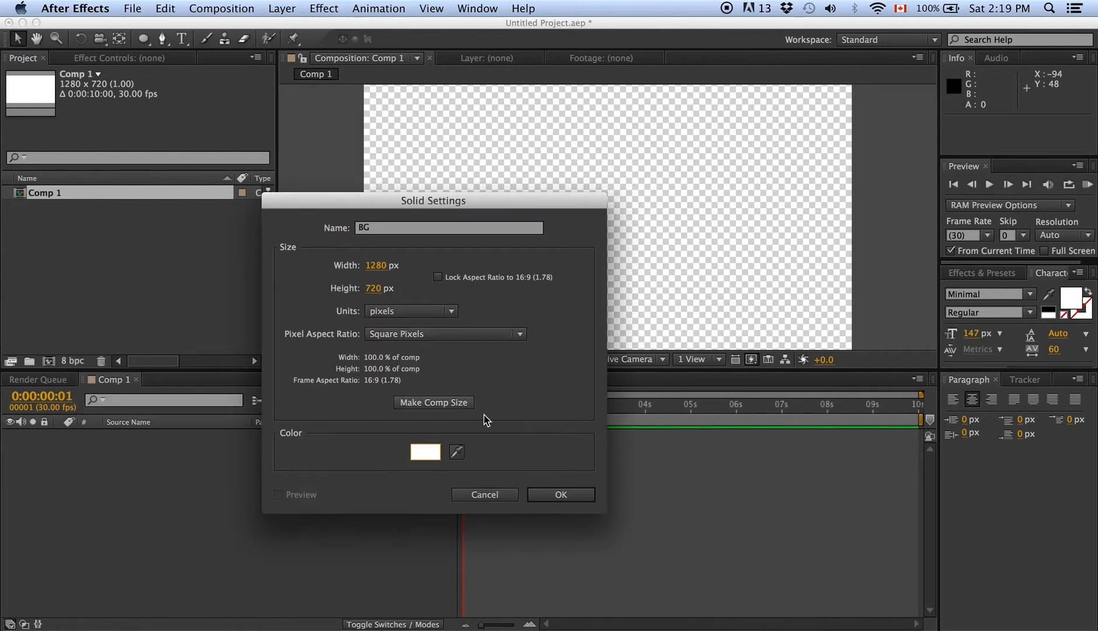
click(549, 494)
mouse_move(469, 407)
mouse_down()
mouse_move(509, 409)
mouse_move(469, 411)
mouse_up()
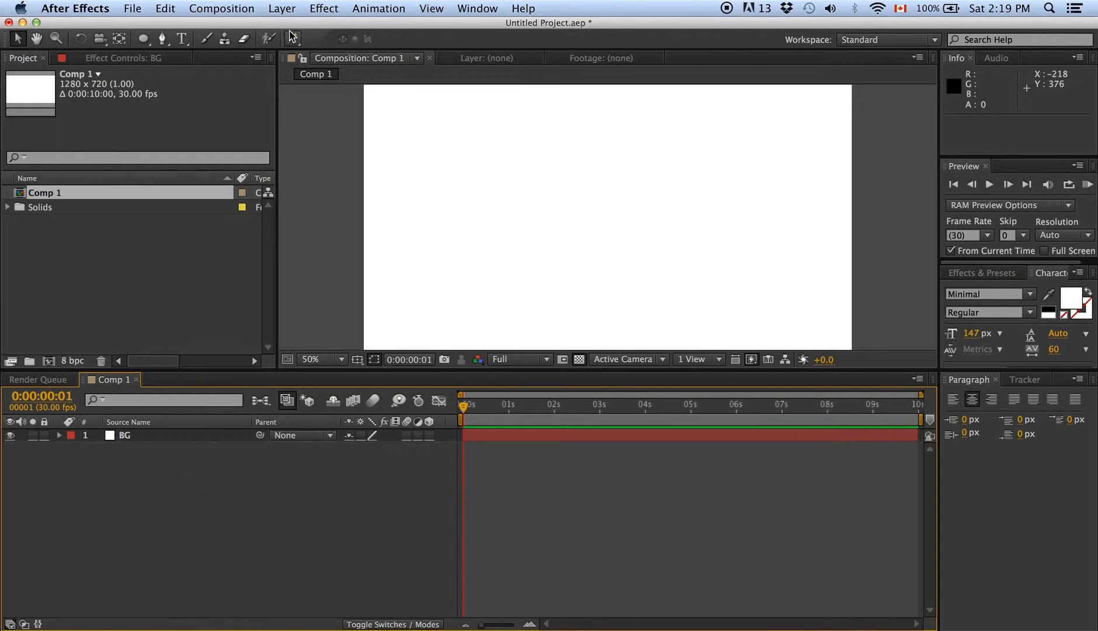
Step: Add a text layer reading "These are" to the composition
click(182, 38)
click(439, 231)
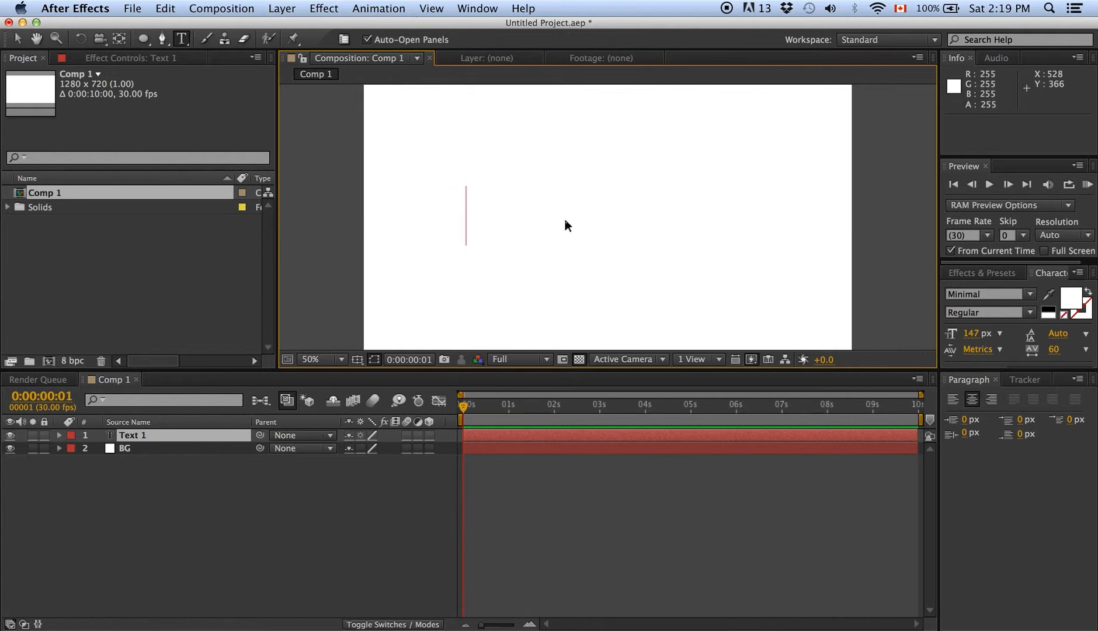
text(nimal)
click(258, 470)
click(161, 435)
Step: Move the "These are" text towards the middle of the frame and colour it black (000000)
key(v)
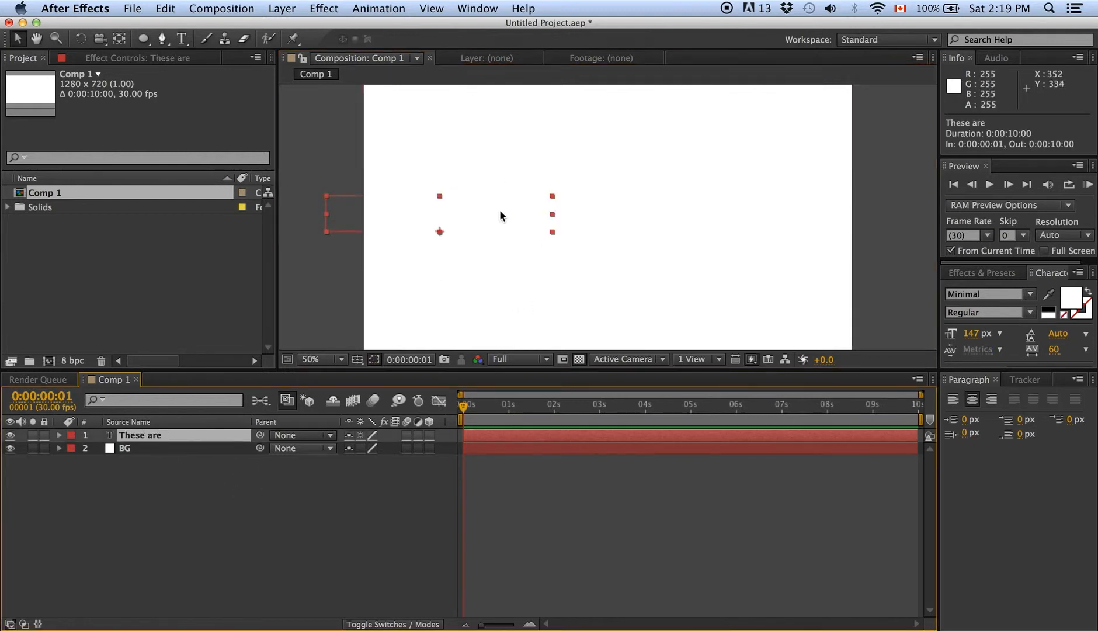
drag(500, 209, 686, 217)
click(1071, 298)
click(269, 524)
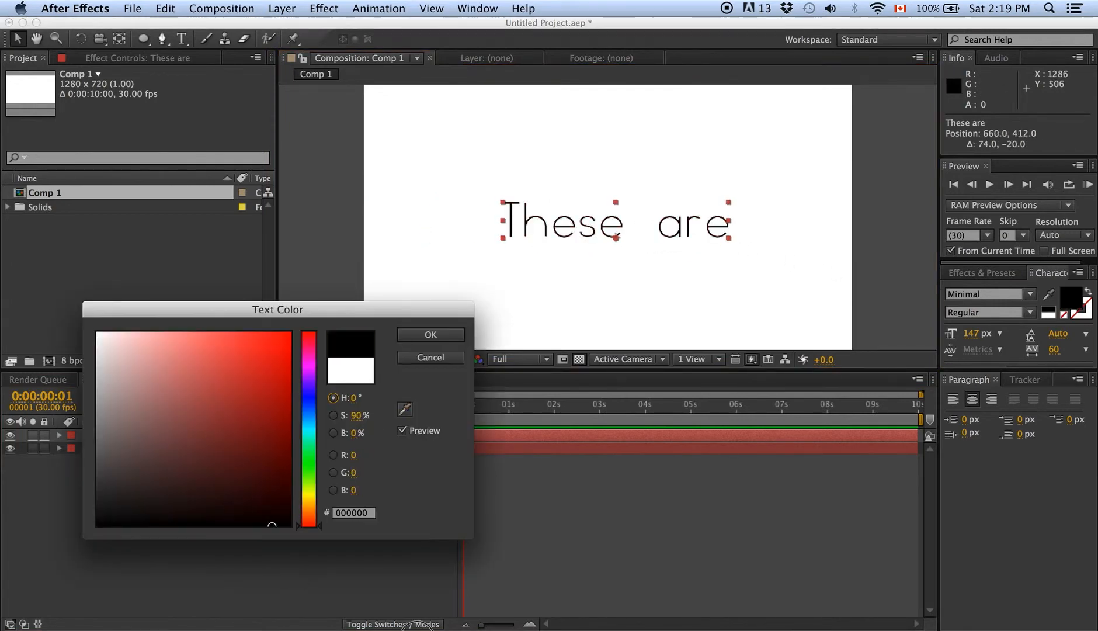
click(431, 335)
click(140, 435)
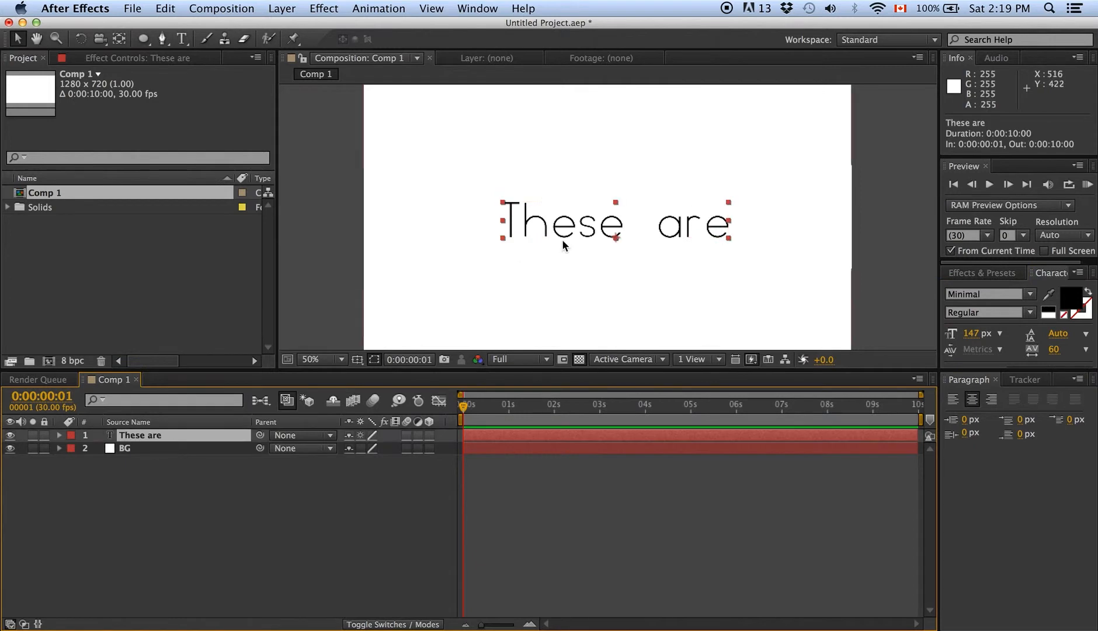
Step: Show the title/action safe guides and centre the "These are" text at about 638, 404
drag(642, 228, 681, 223)
click(357, 359)
click(404, 305)
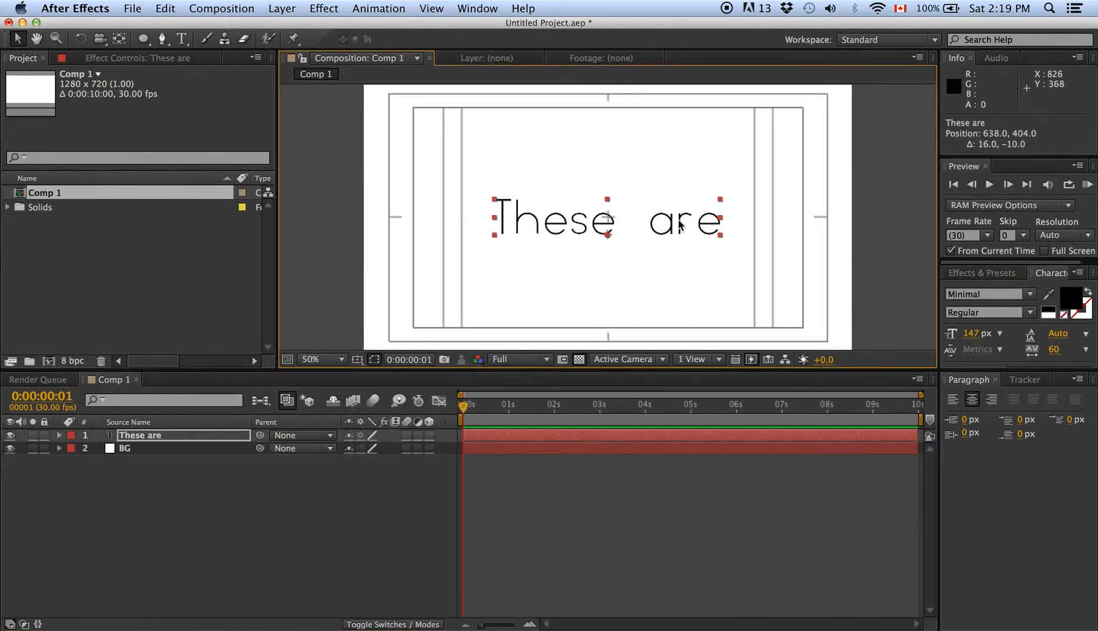
click(263, 483)
Step: Add a two-node camera with the 35mm preset to the composition
click(282, 8)
mouse_move(292, 28)
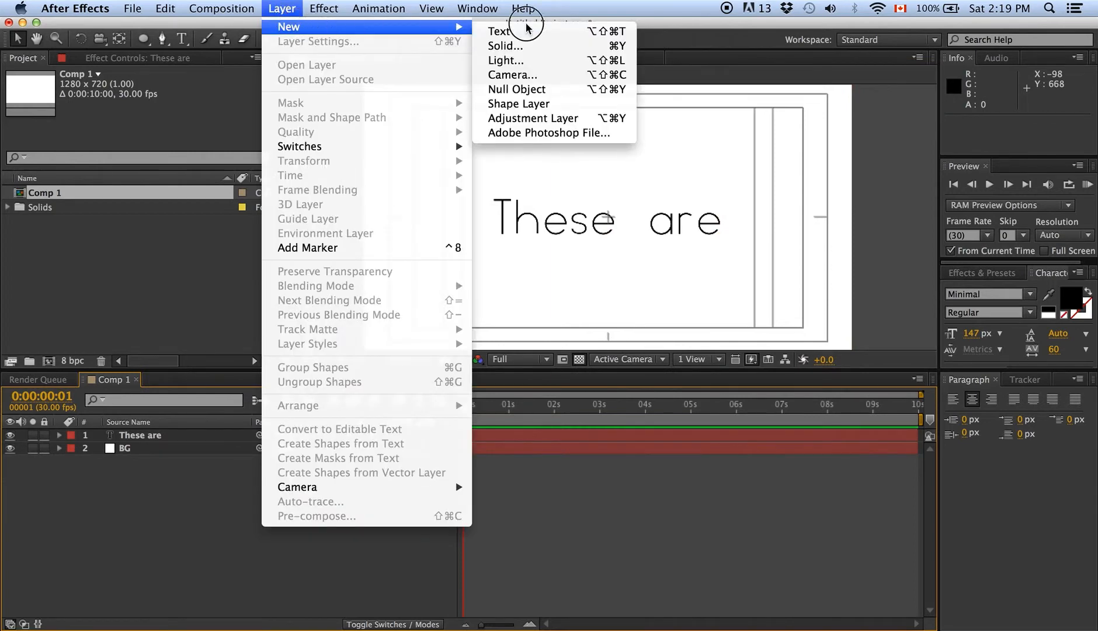
click(549, 76)
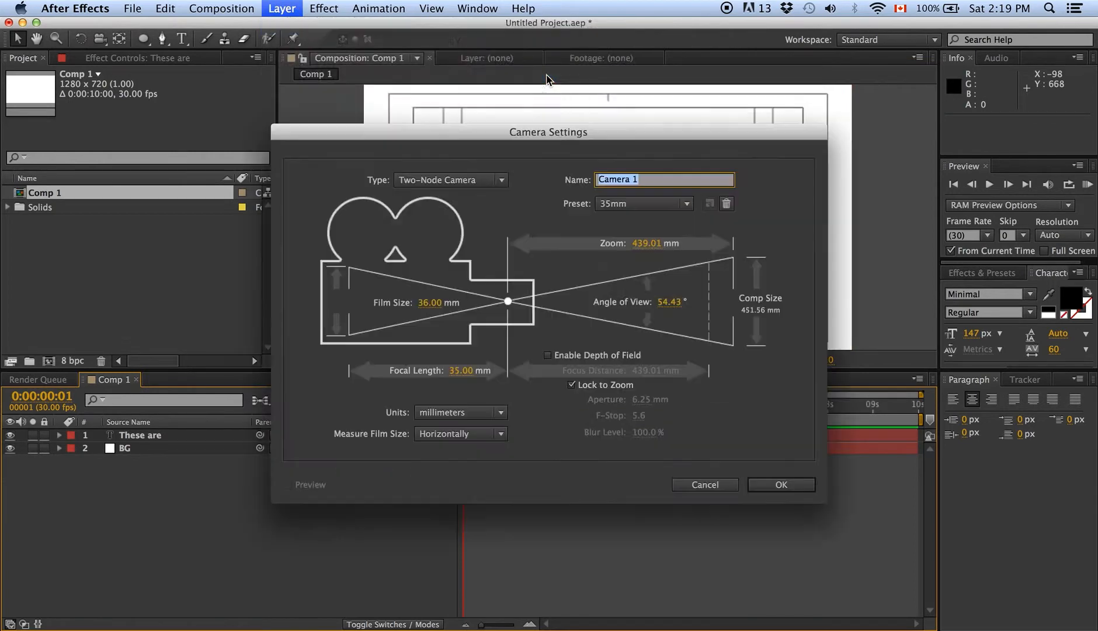
click(635, 206)
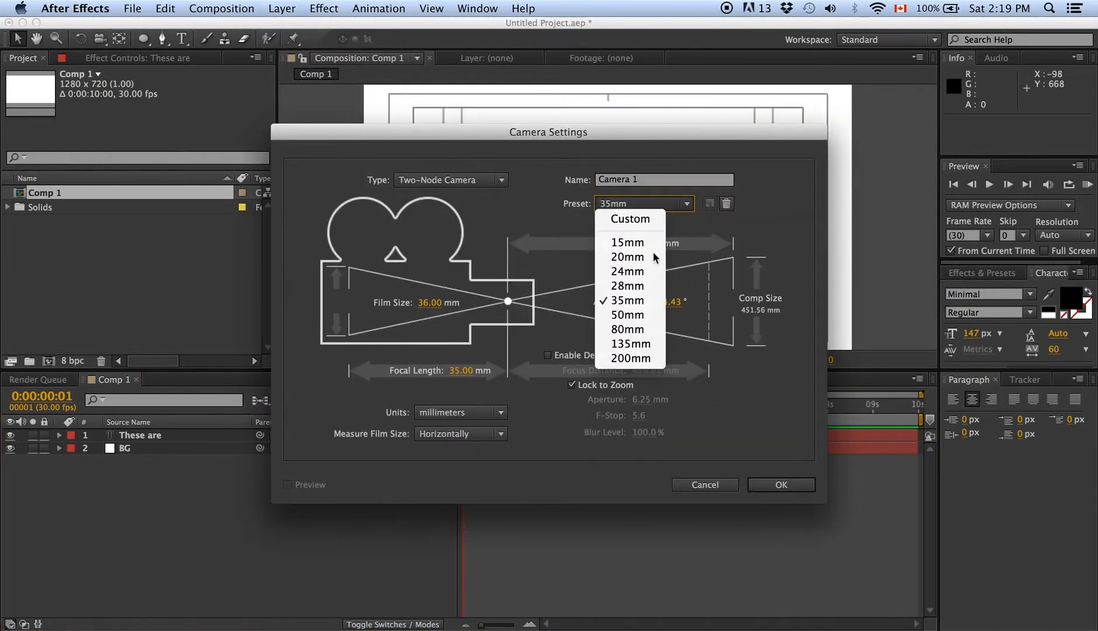
click(642, 303)
click(782, 484)
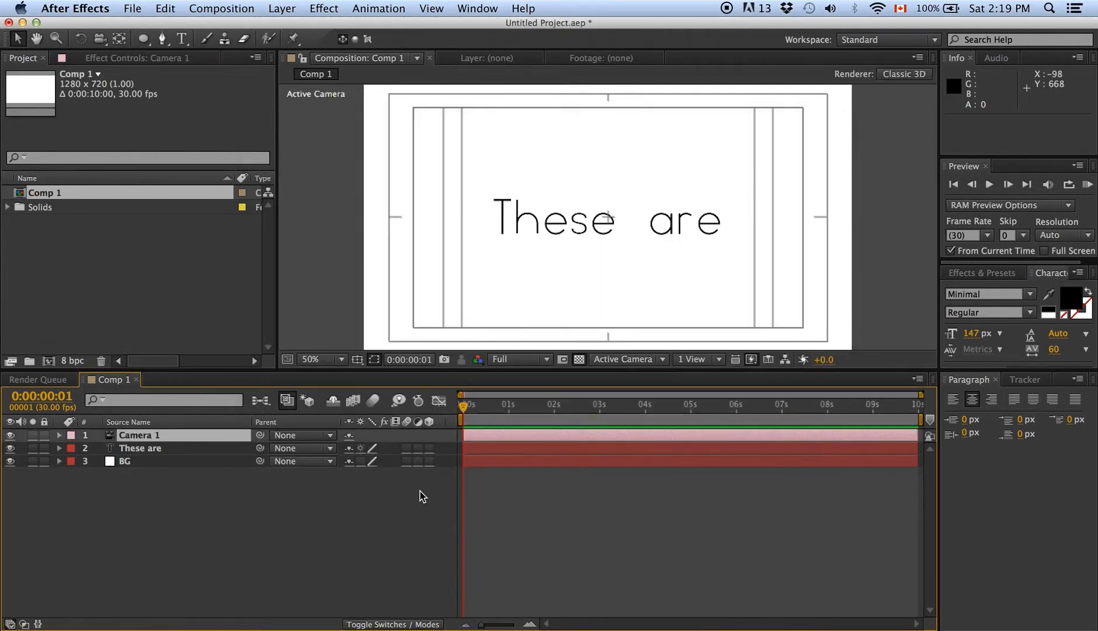
click(331, 503)
Step: Turn the "These are" text into a 3D layer
click(169, 449)
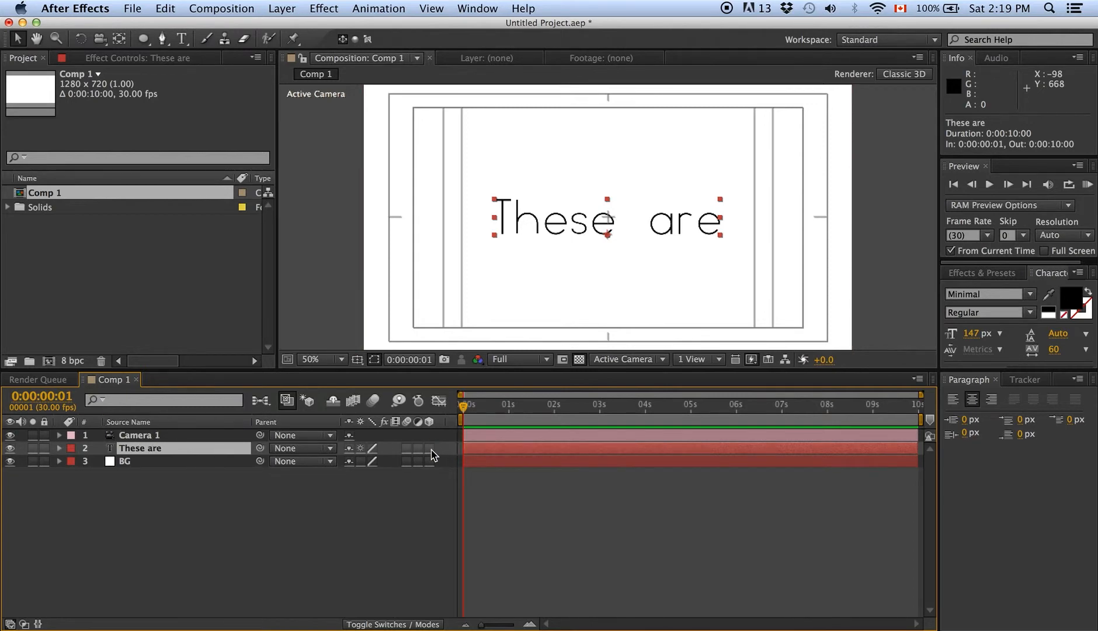
click(430, 448)
click(326, 531)
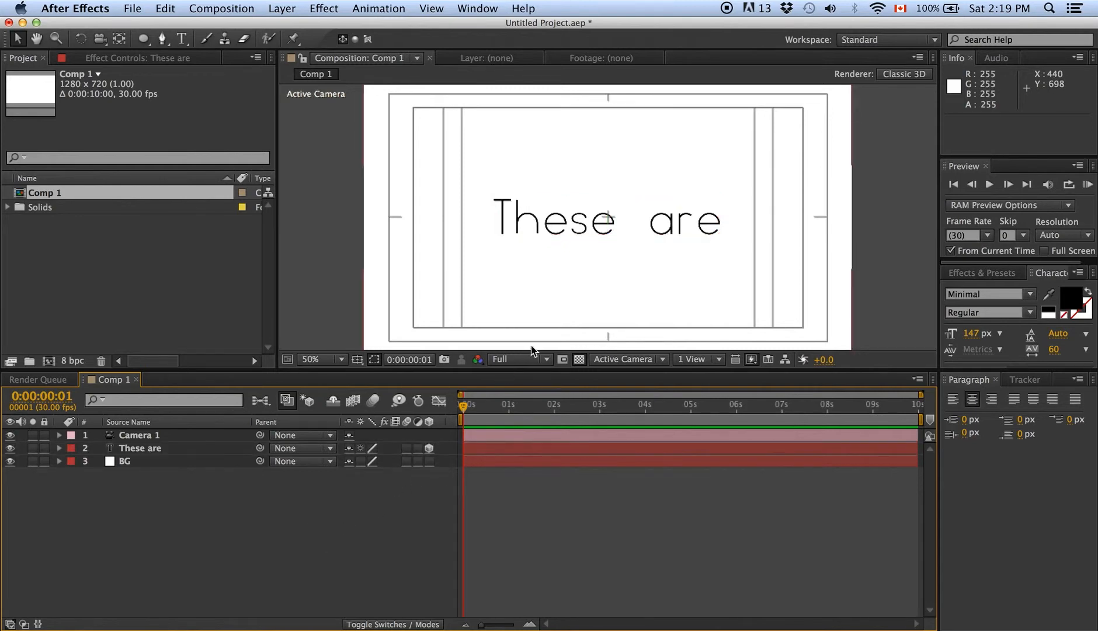
Step: Try orbiting the camera around the 3D text and undo the camera adjustment
key(c)
drag(625, 232, 608, 264)
key(super+z)
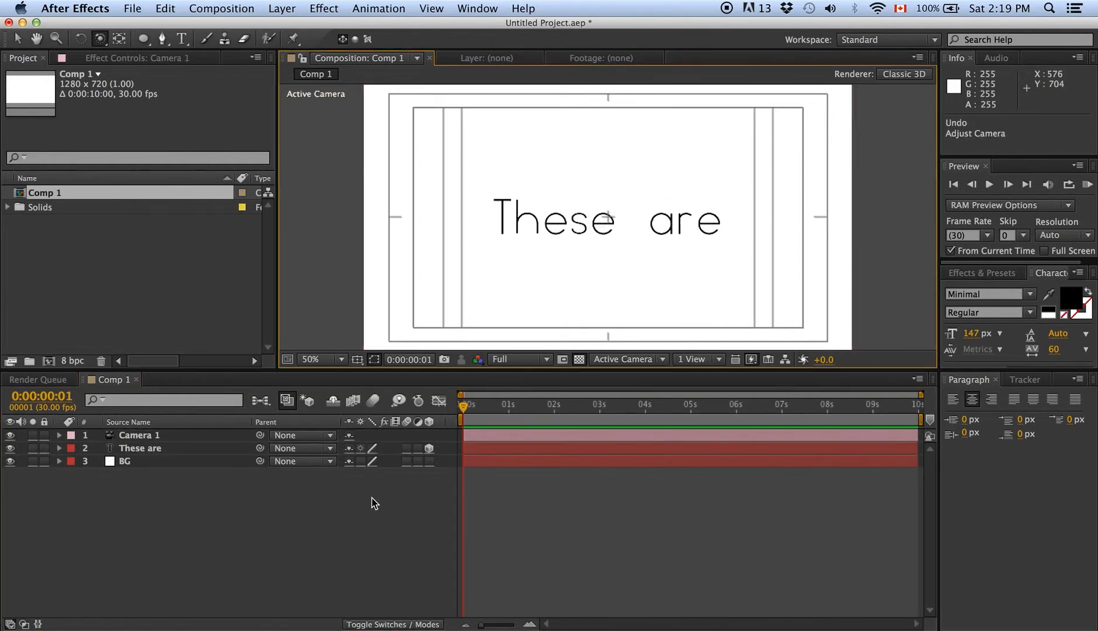
click(316, 510)
Step: Trim the end of the "These are" layer so it lasts 3 seconds
click(541, 449)
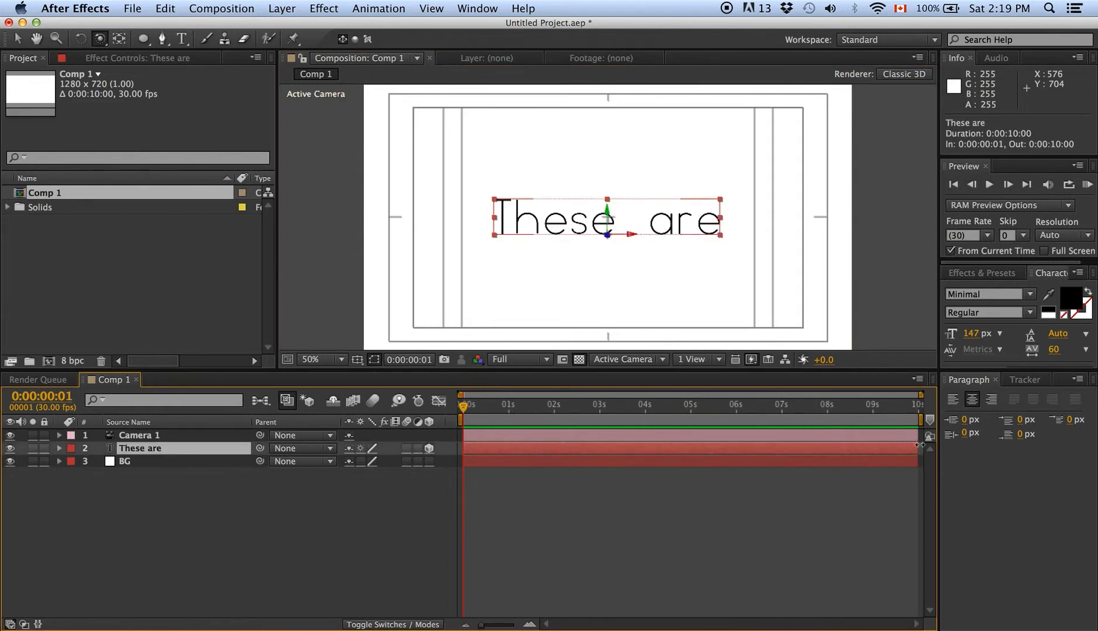
drag(920, 445, 603, 447)
click(573, 522)
click(555, 491)
Step: Keyframe the text's Position from Z -1260 at 0:00:00:01 to Z 0 at 0:00:00:11
mouse_move(463, 406)
mouse_down()
mouse_move(522, 407)
mouse_move(476, 409)
mouse_up()
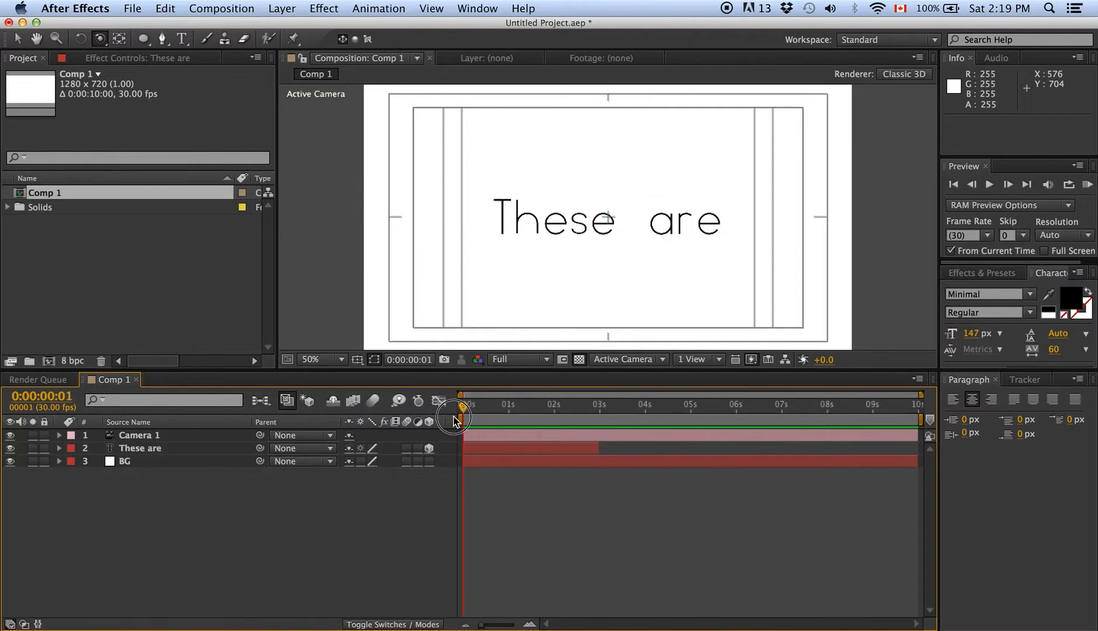
click(178, 448)
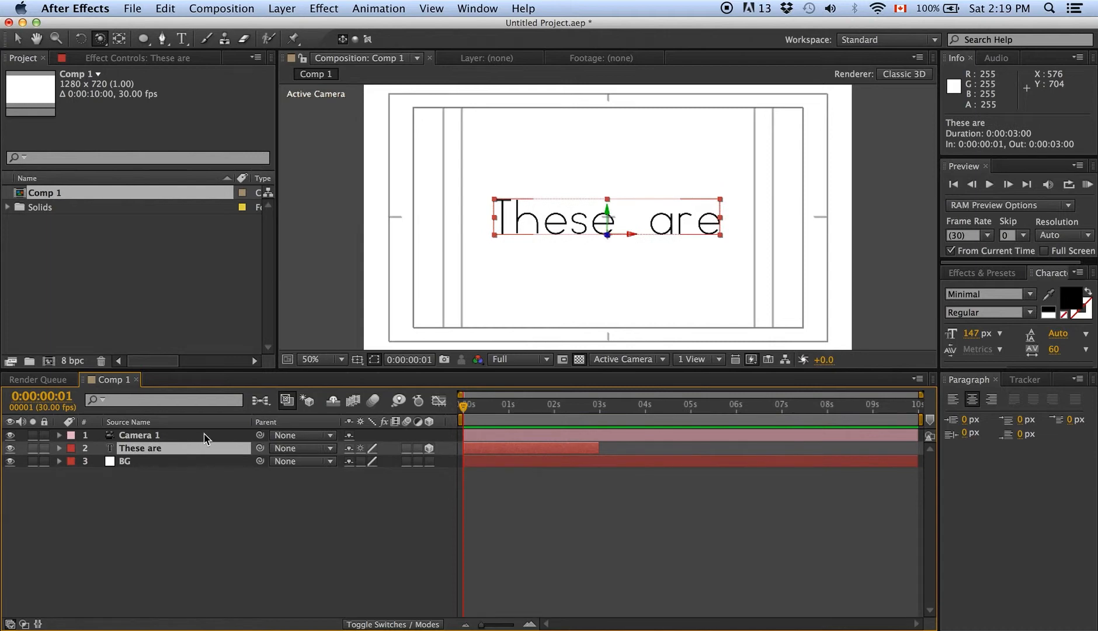
key(p)
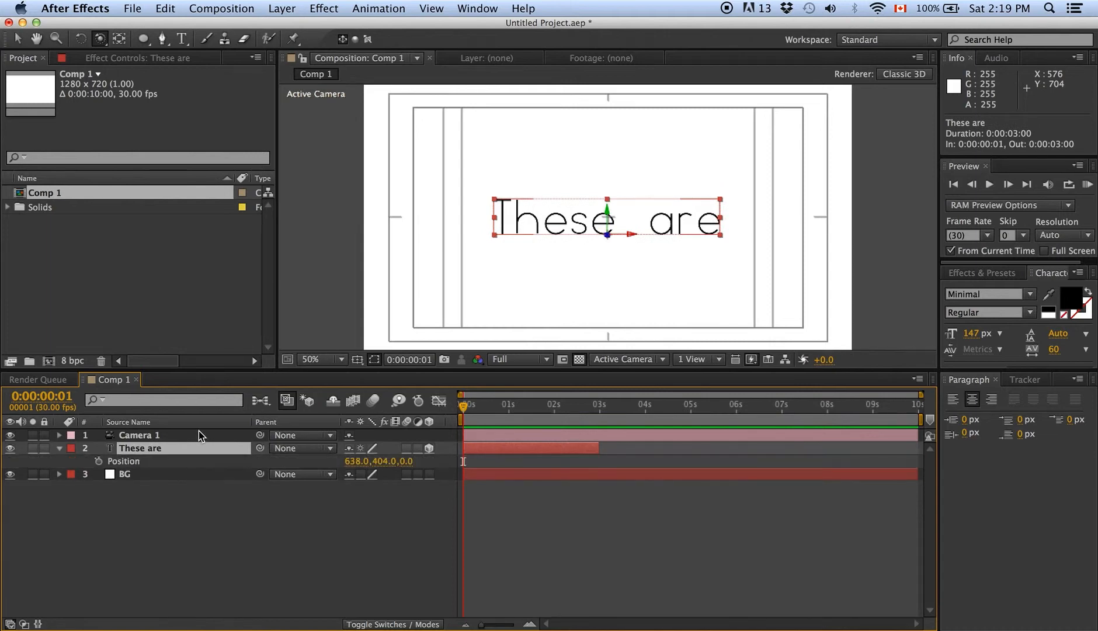
click(100, 462)
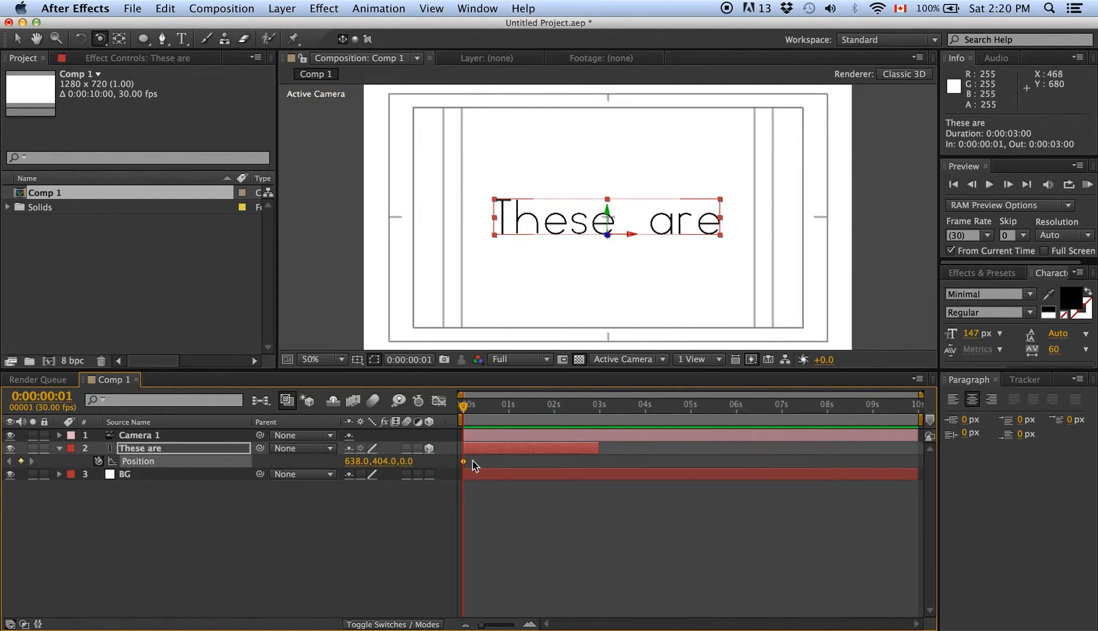
drag(466, 464, 478, 466)
drag(412, 465, 308, 463)
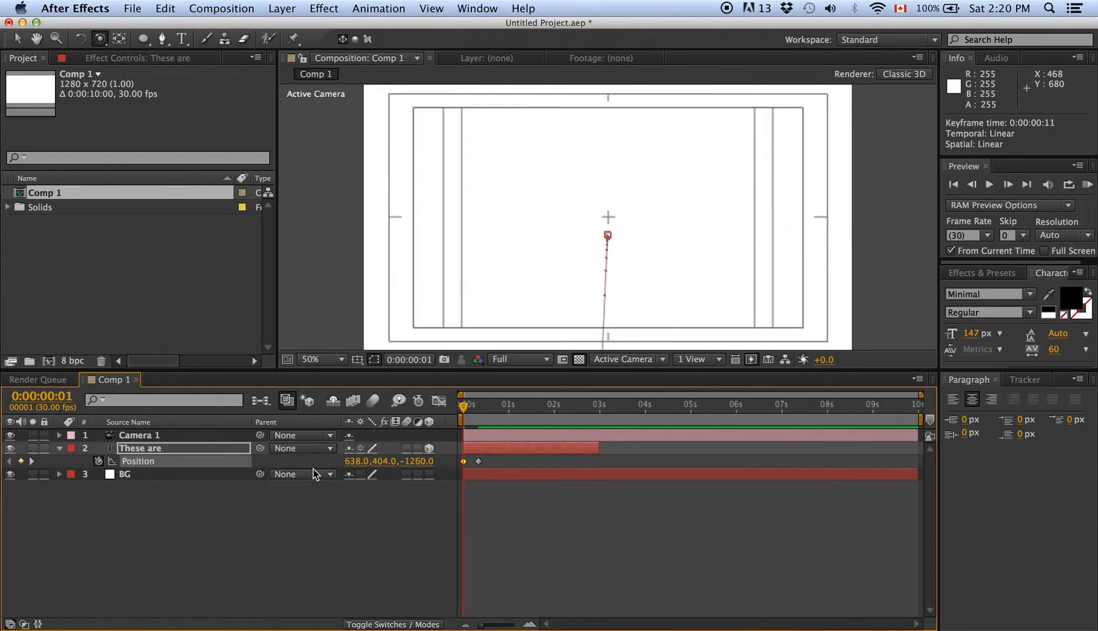
click(415, 532)
Step: Add a Position keyframe for the "These are" text at 0:00:01:27, keeping Z at 0
drag(463, 408, 547, 418)
click(528, 454)
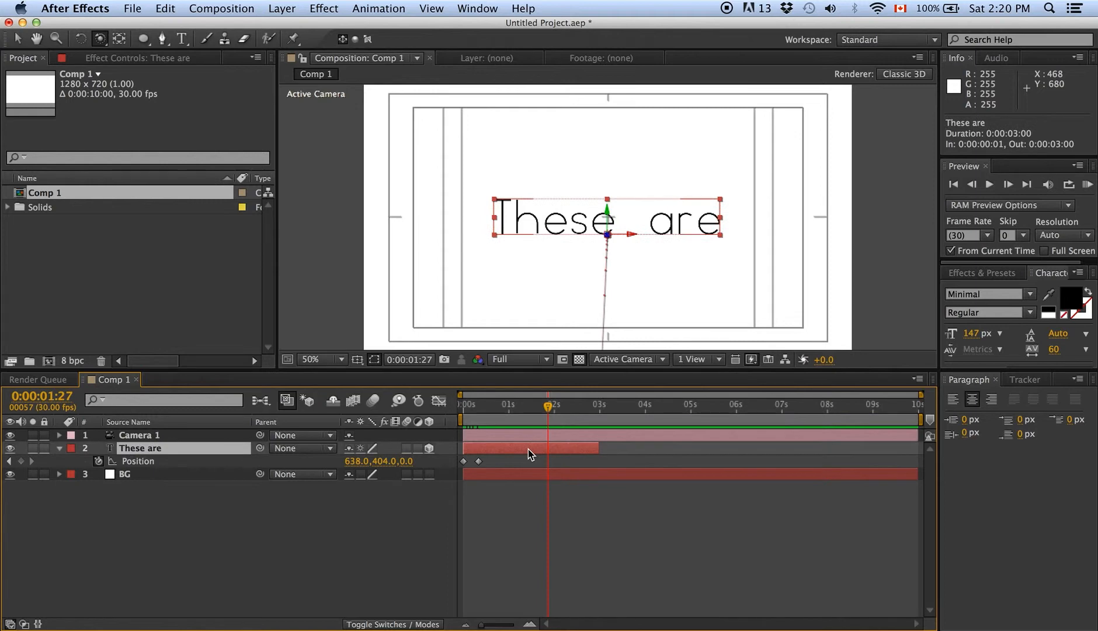
click(23, 462)
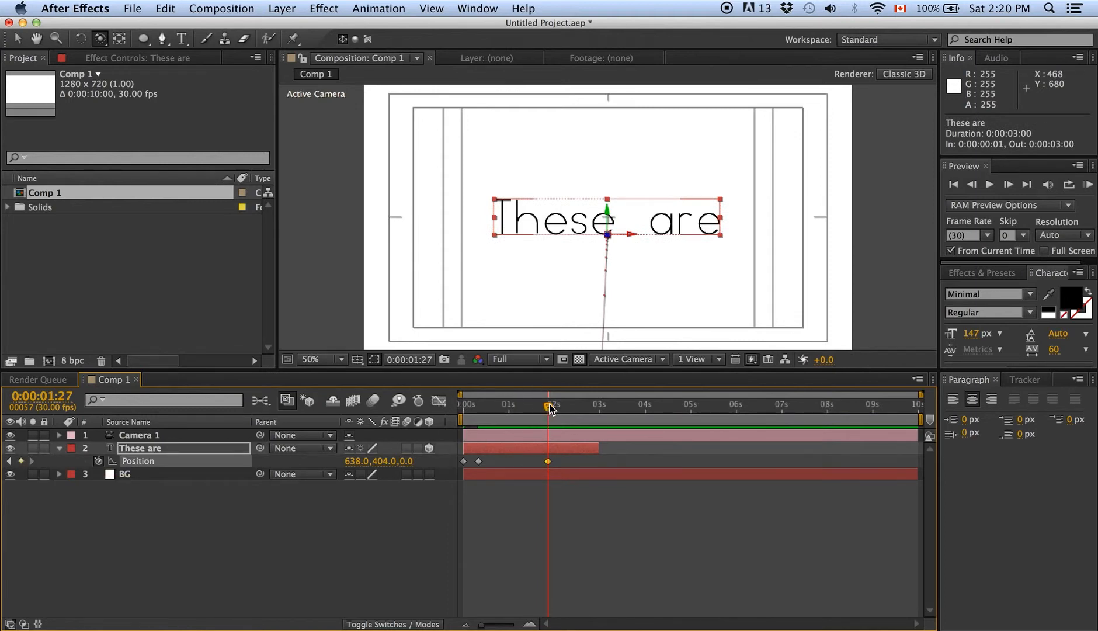
Step: Keyframe the text's Z position to 1810 at 0:00:02:14
drag(549, 407, 574, 407)
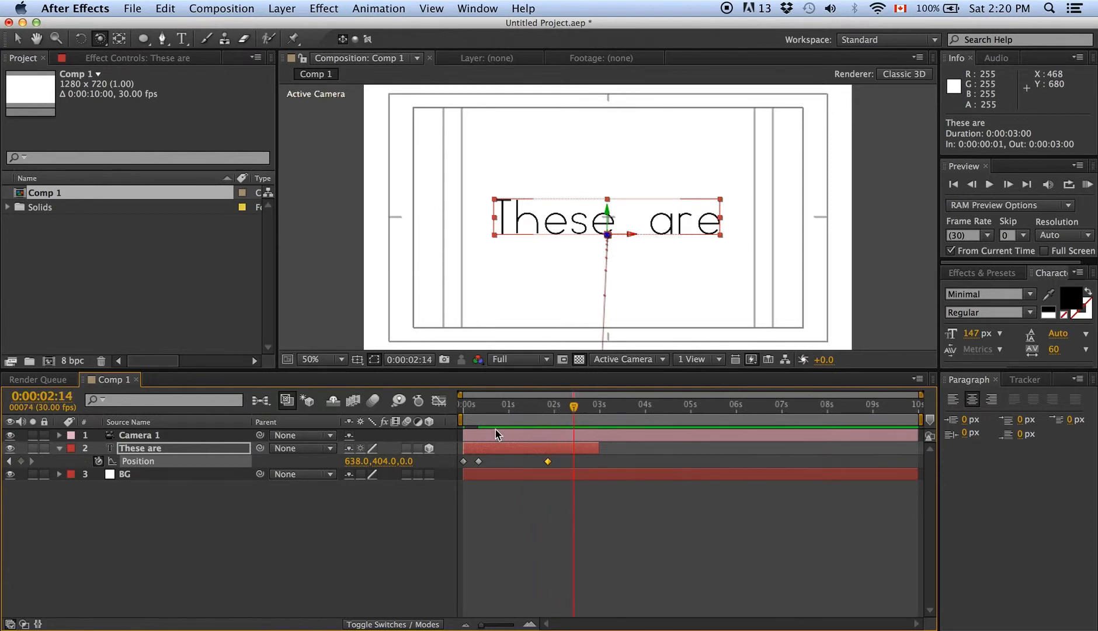
drag(414, 467, 551, 467)
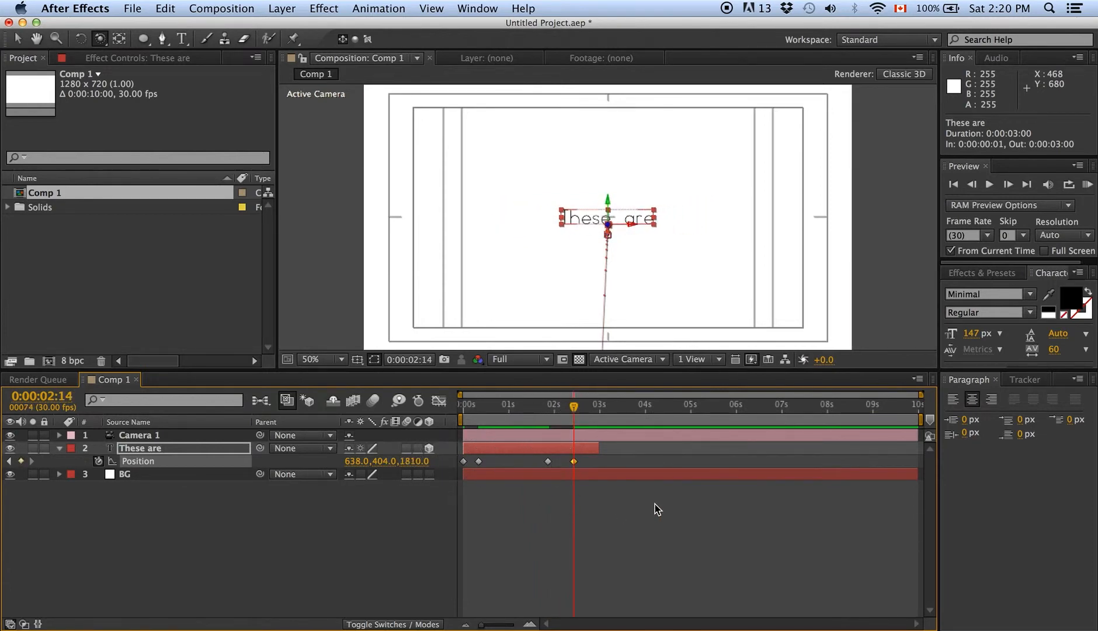
click(657, 509)
Step: Keyframe the "These are" layer's Opacity from 100% at 0:00:01:27 to 0% at 0:00:02:10
drag(574, 406, 554, 435)
click(563, 448)
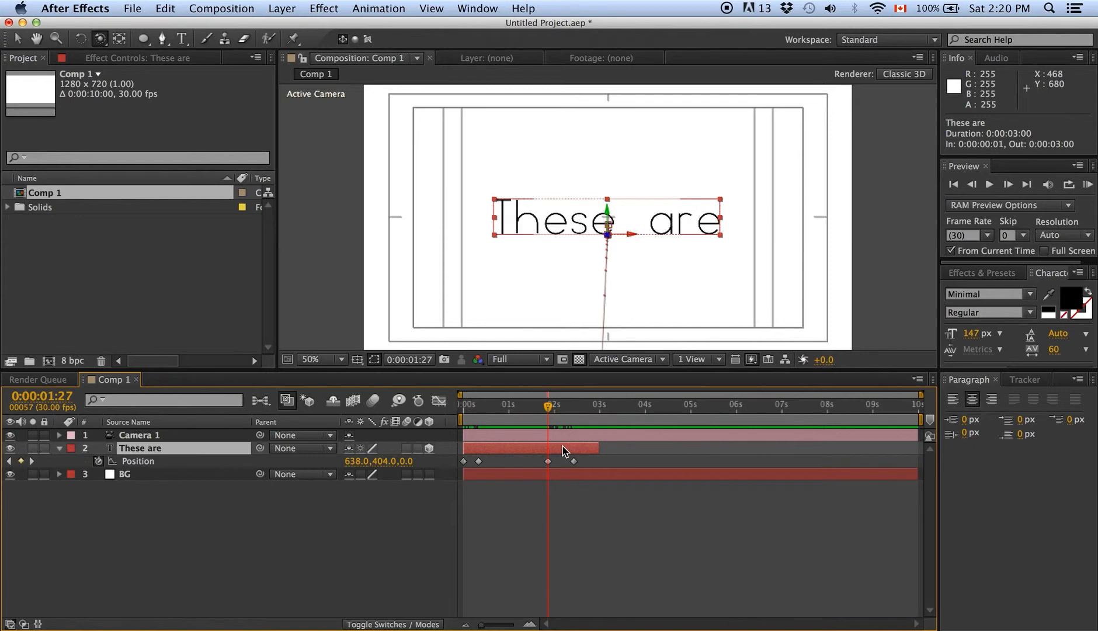
key(shift+t)
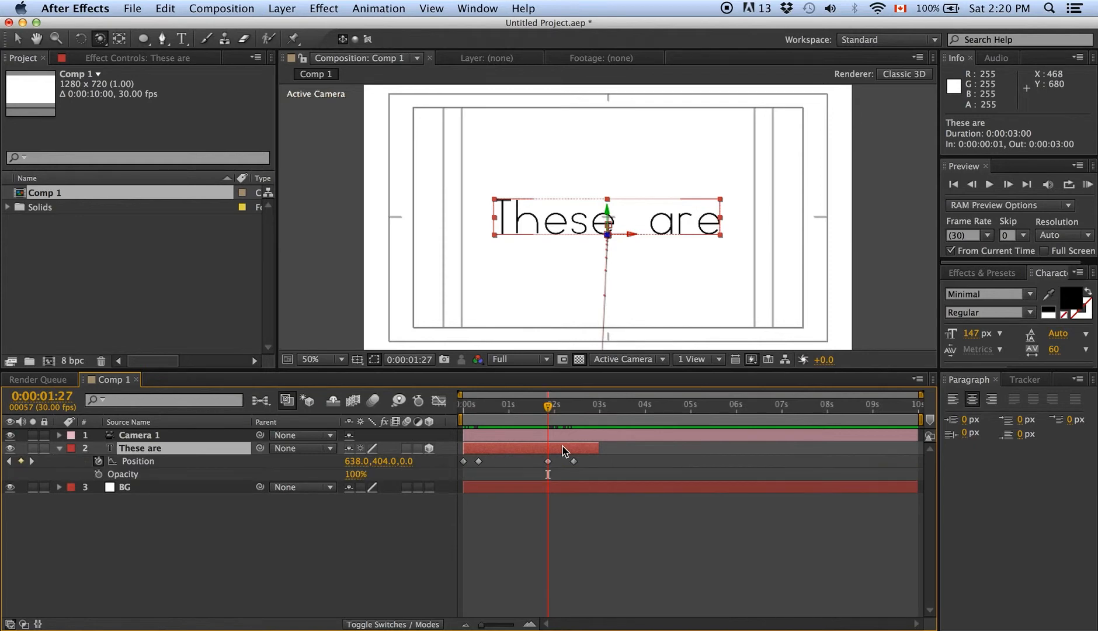
click(99, 474)
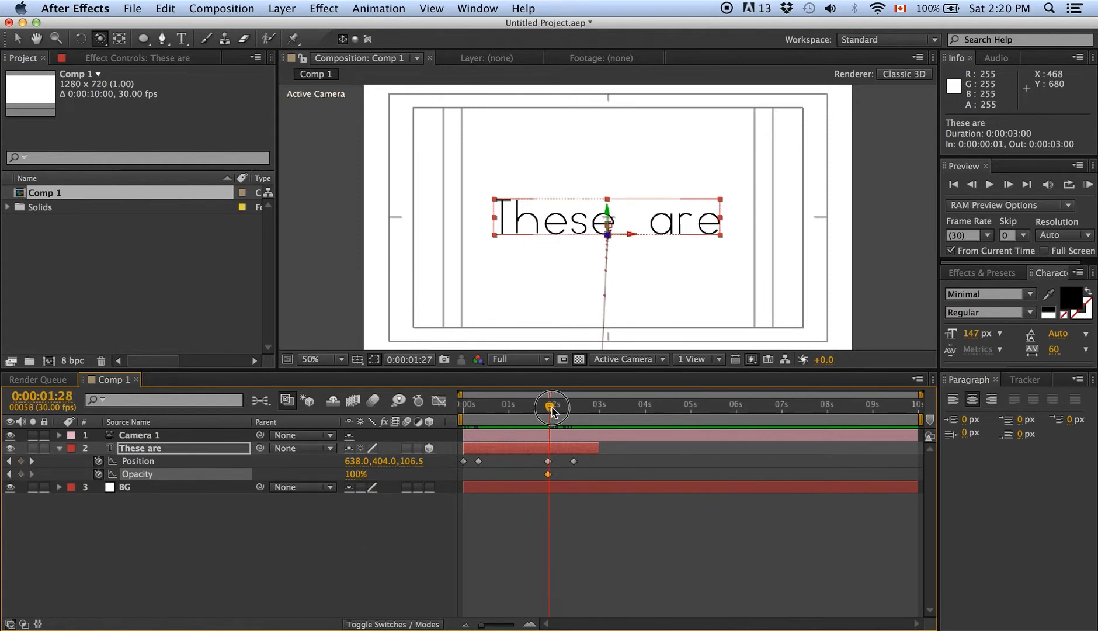
drag(551, 409, 567, 413)
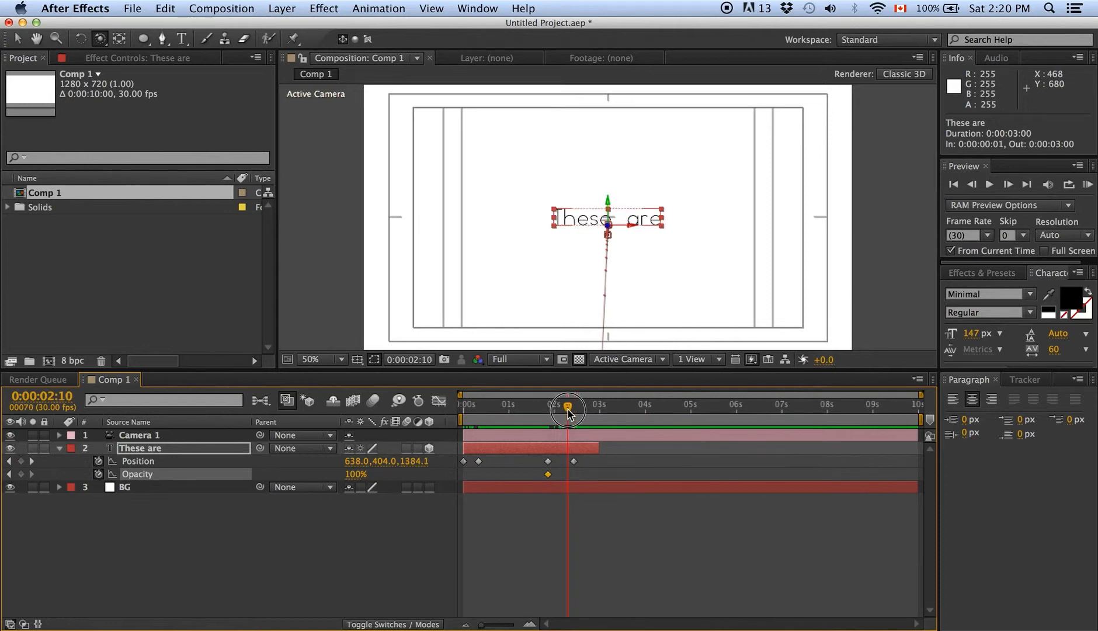
click(357, 480)
text(0)
key(Return)
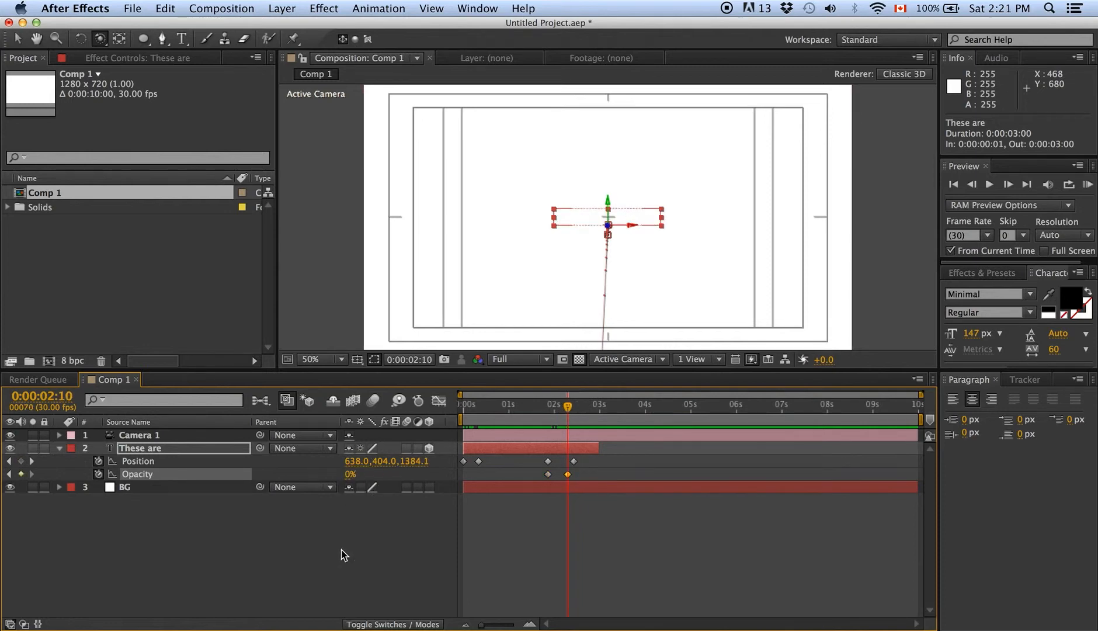
click(345, 593)
Step: Change the text's Position keyframe at 0:00:01:27 to a Z value of 90
click(543, 411)
mouse_move(543, 412)
mouse_down()
mouse_move(568, 411)
mouse_move(464, 412)
mouse_move(576, 415)
mouse_move(549, 412)
mouse_up()
click(548, 462)
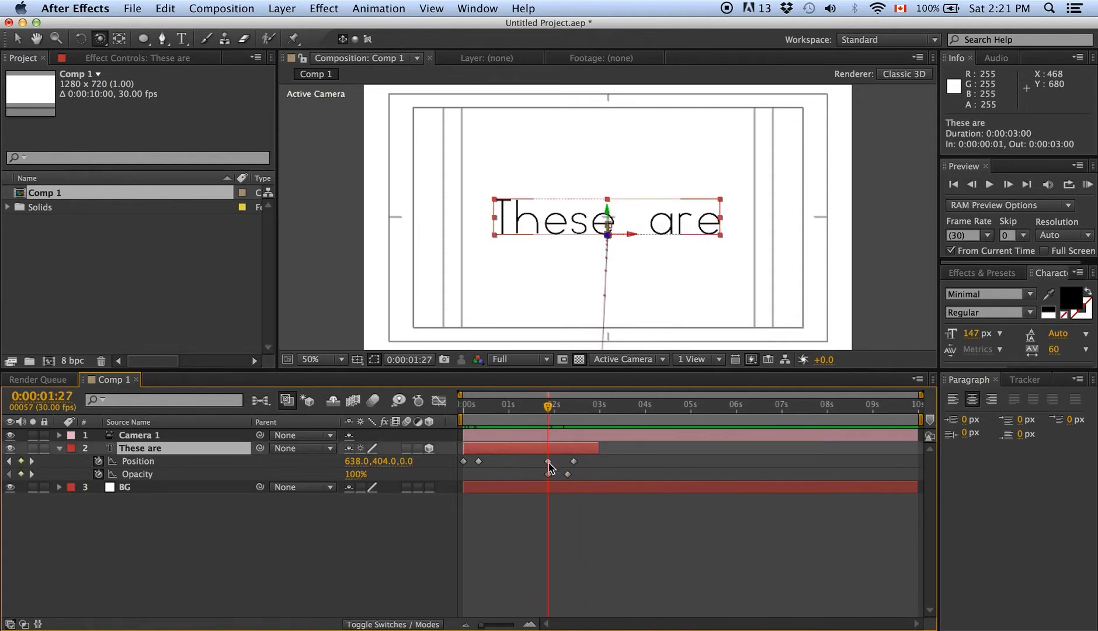
drag(412, 470, 418, 469)
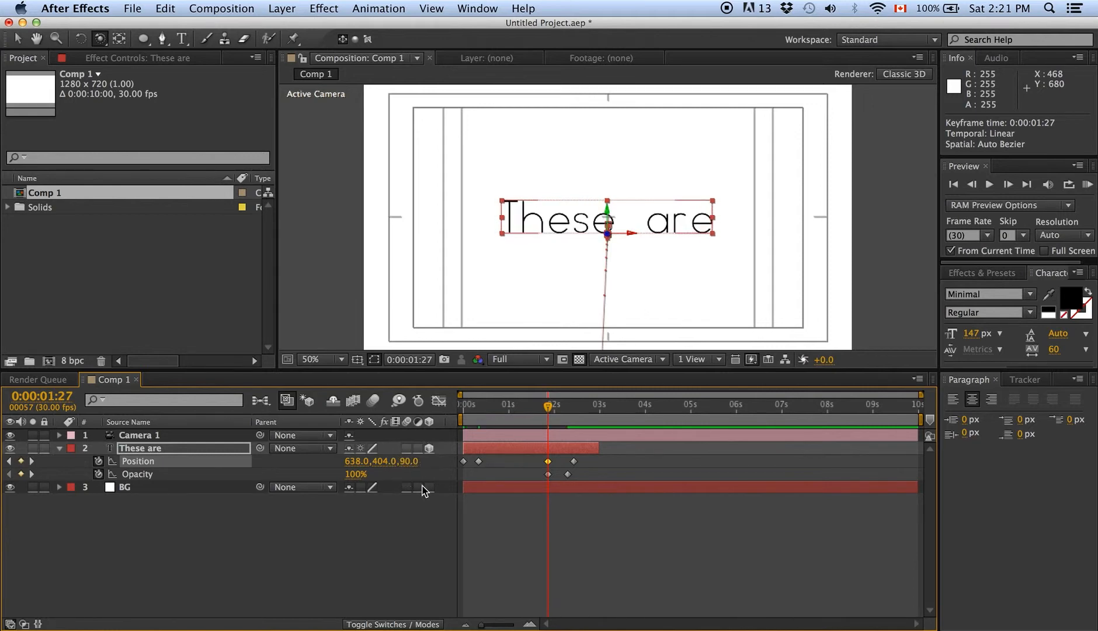
click(424, 503)
Step: Scrub between 0:00:01:05 and 0:00:01:27 to examine the text's slow drift, and look at the layer in the Graph Editor
mouse_move(525, 411)
mouse_down()
mouse_move(448, 408)
mouse_move(542, 406)
mouse_move(473, 410)
mouse_move(515, 413)
mouse_up()
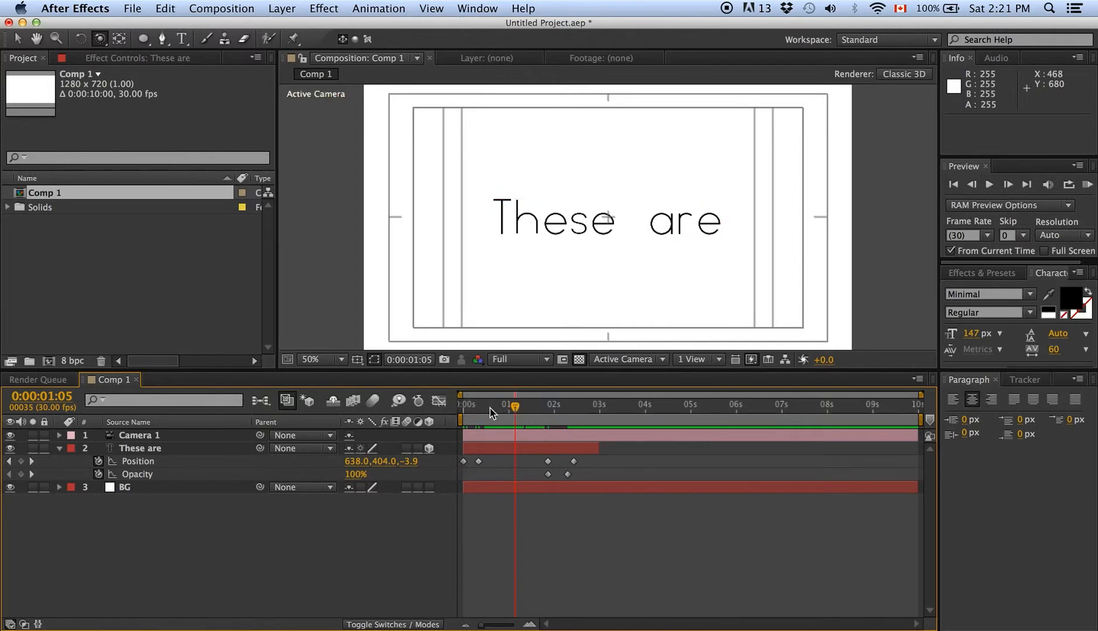
drag(512, 410, 548, 410)
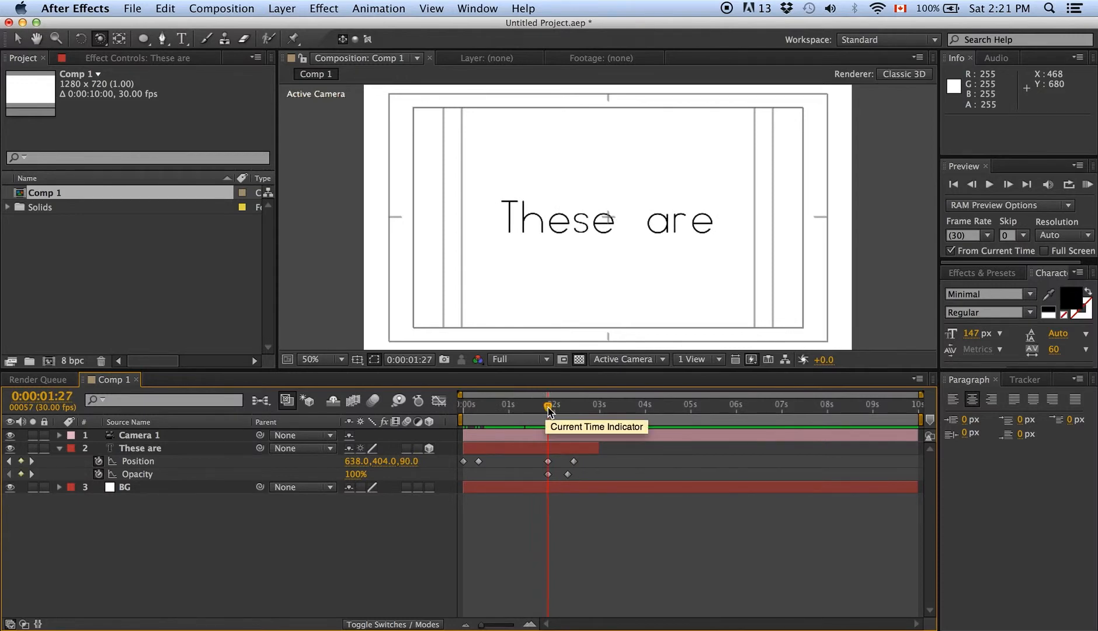
drag(548, 411, 515, 413)
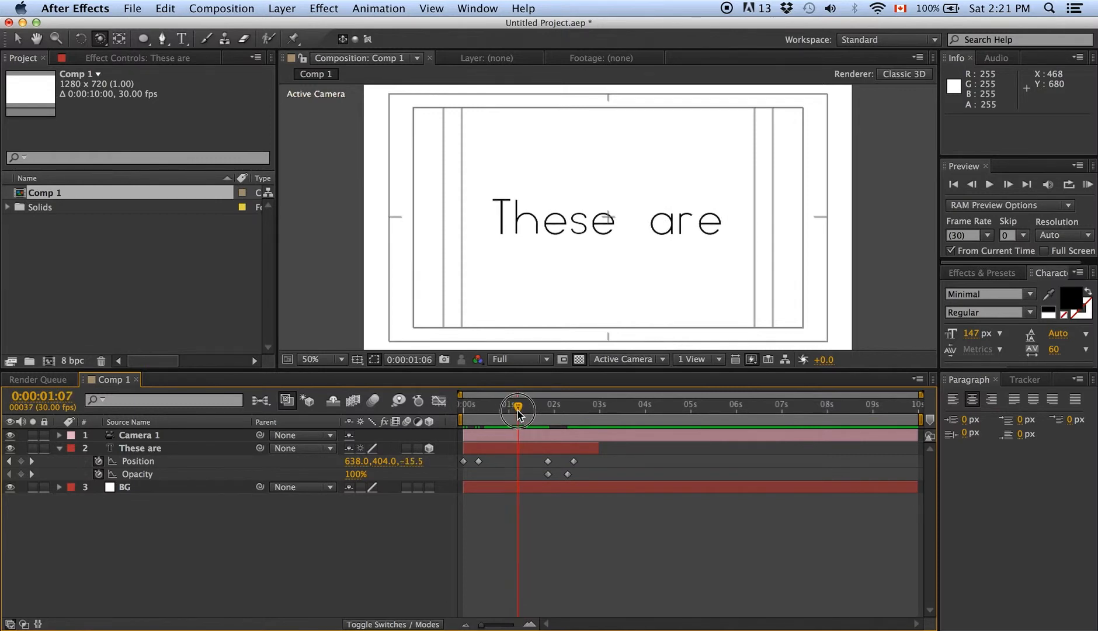
click(439, 402)
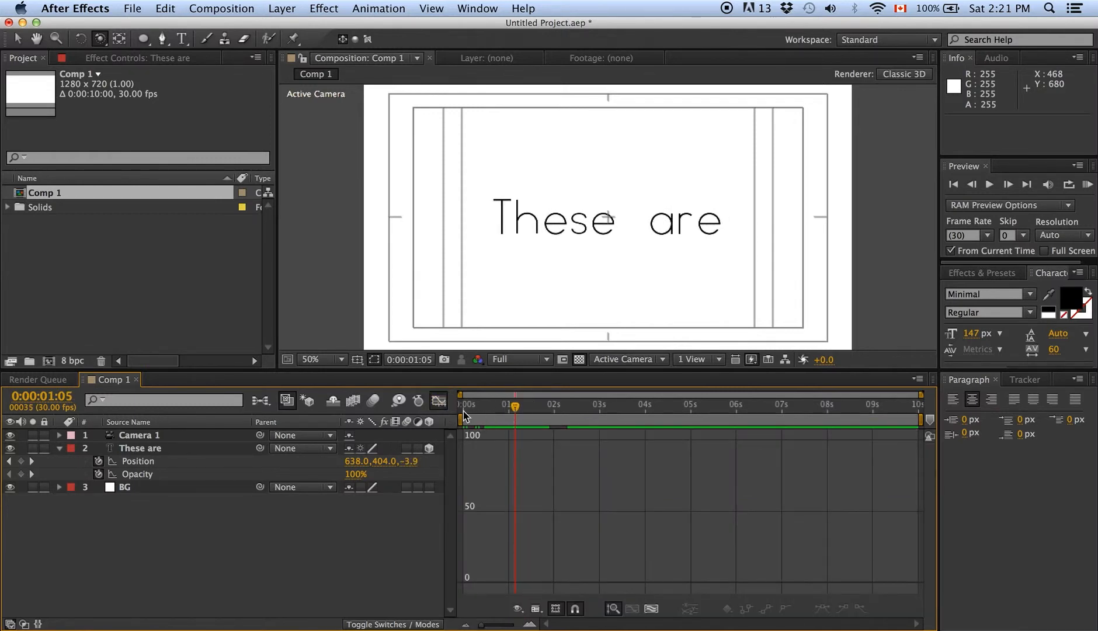
click(439, 402)
click(502, 448)
click(440, 403)
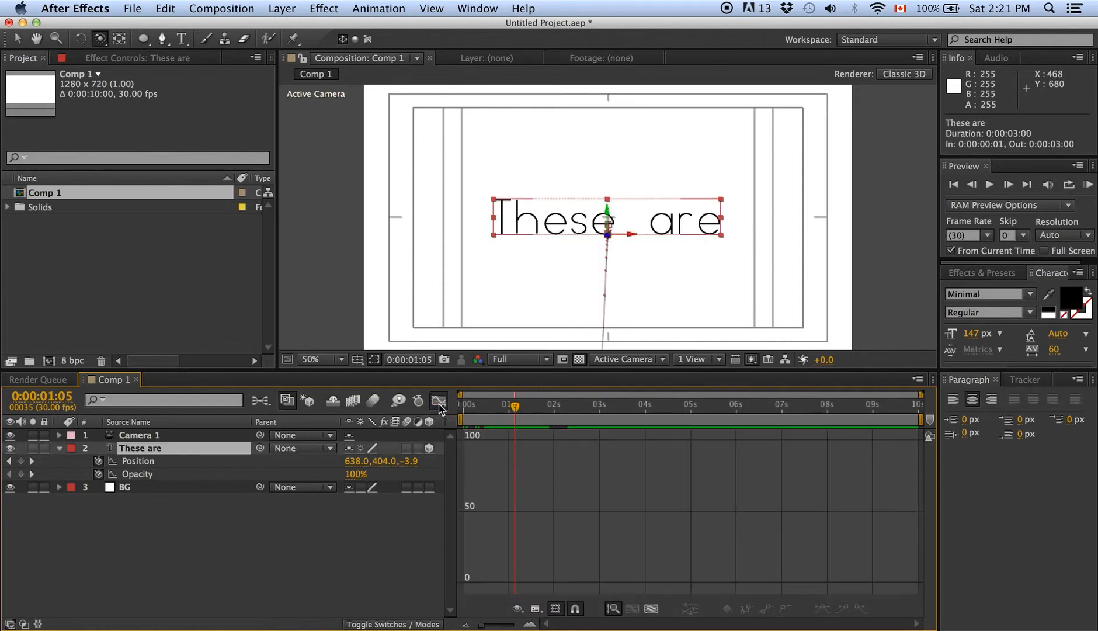
click(444, 407)
Step: Set the spatial interpolation of the text's Position keyframe at 0:00:00:11 to Linear
drag(514, 409, 480, 418)
click(536, 517)
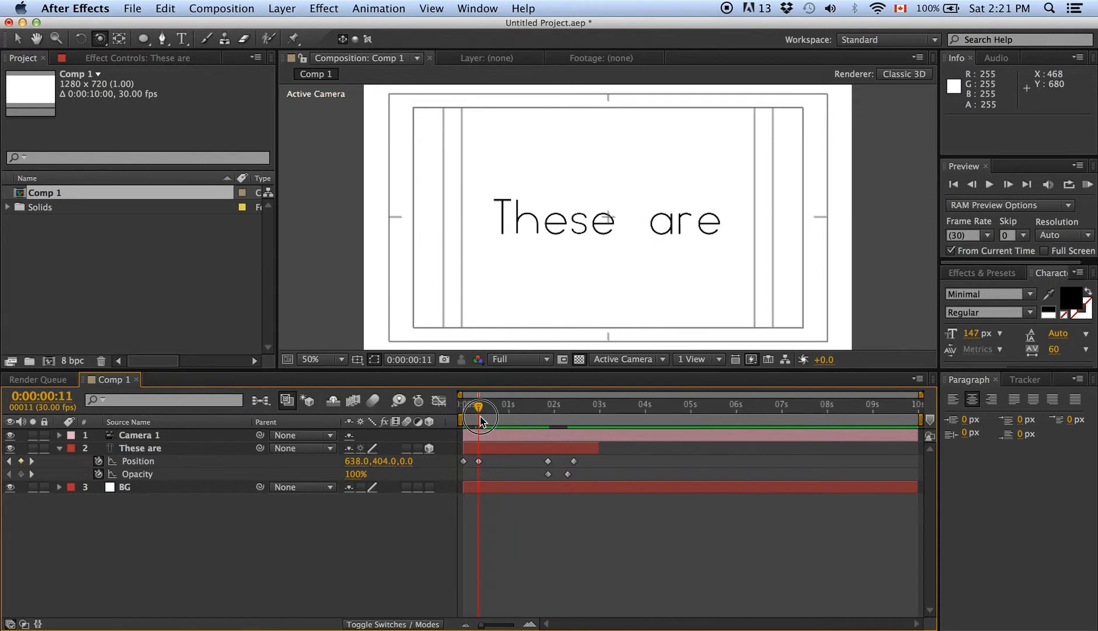
right_click(480, 461)
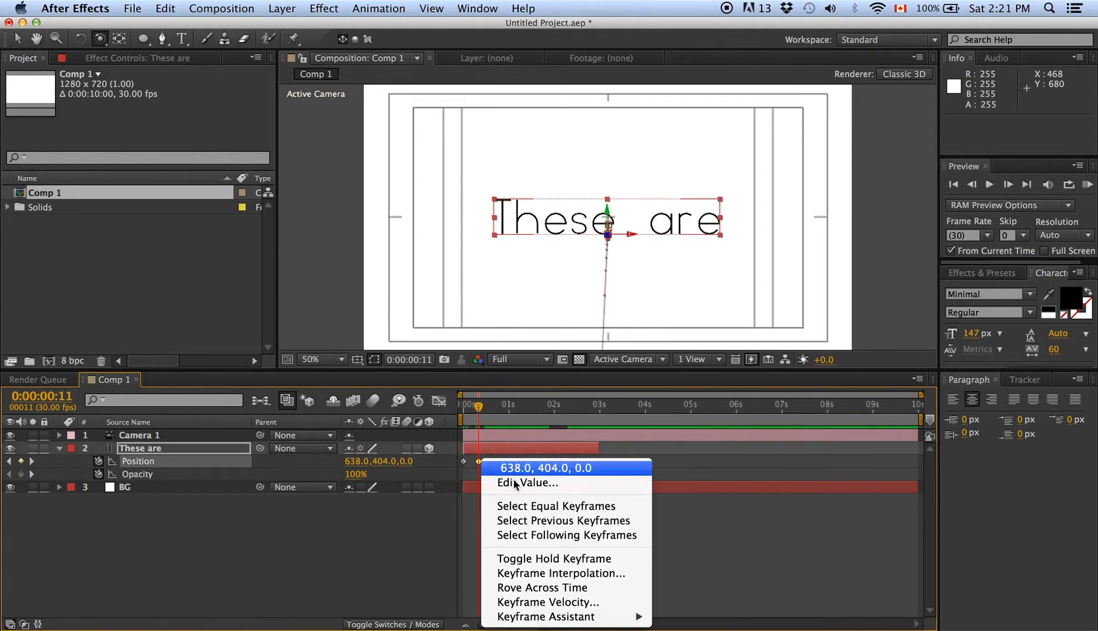
click(604, 573)
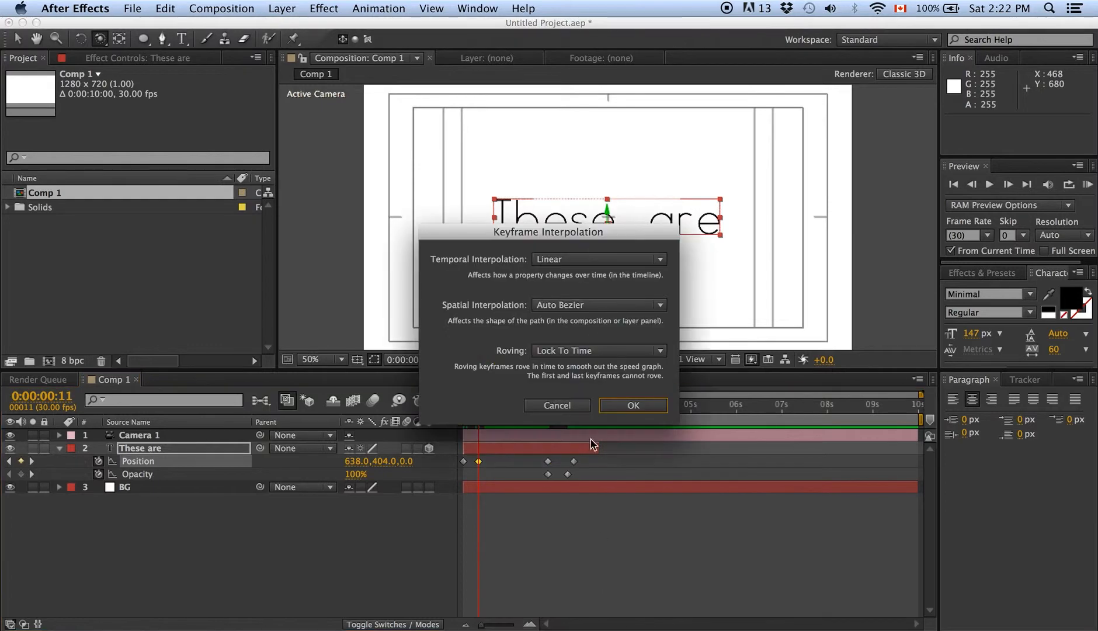
click(578, 305)
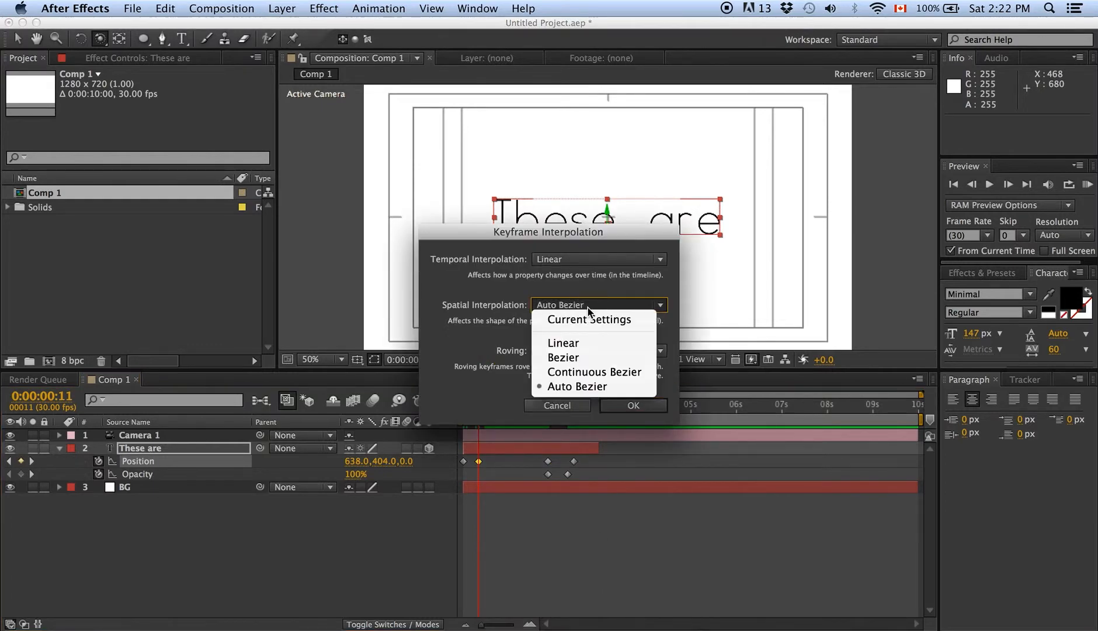
click(600, 344)
click(634, 405)
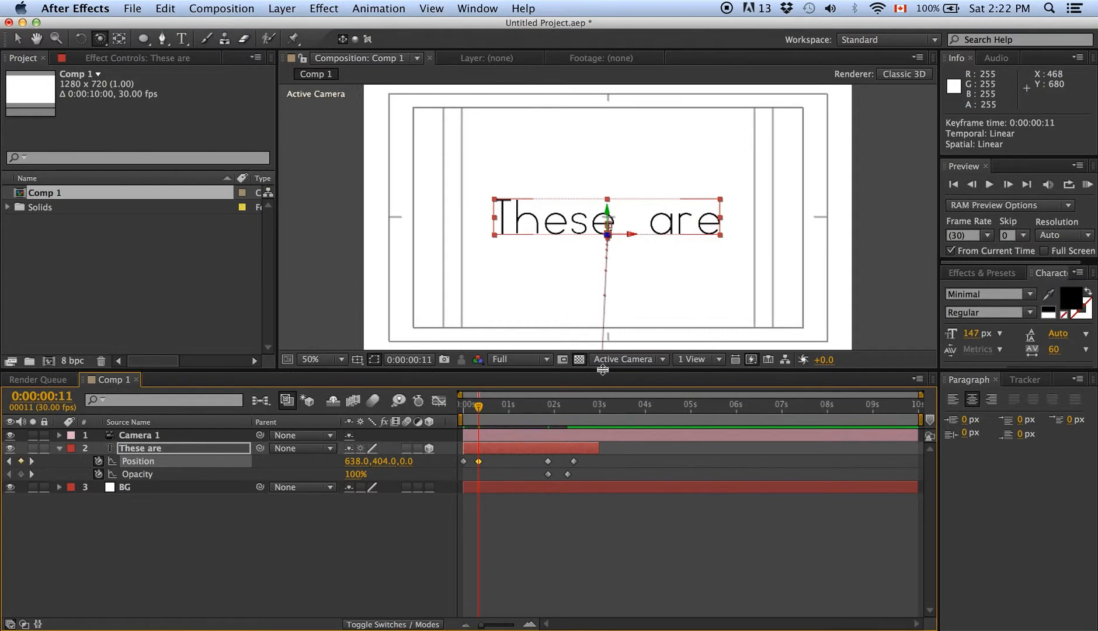
Step: Set the spatial interpolation of the text's Position keyframe at 0:00:01:27 to Linear
right_click(548, 461)
click(593, 570)
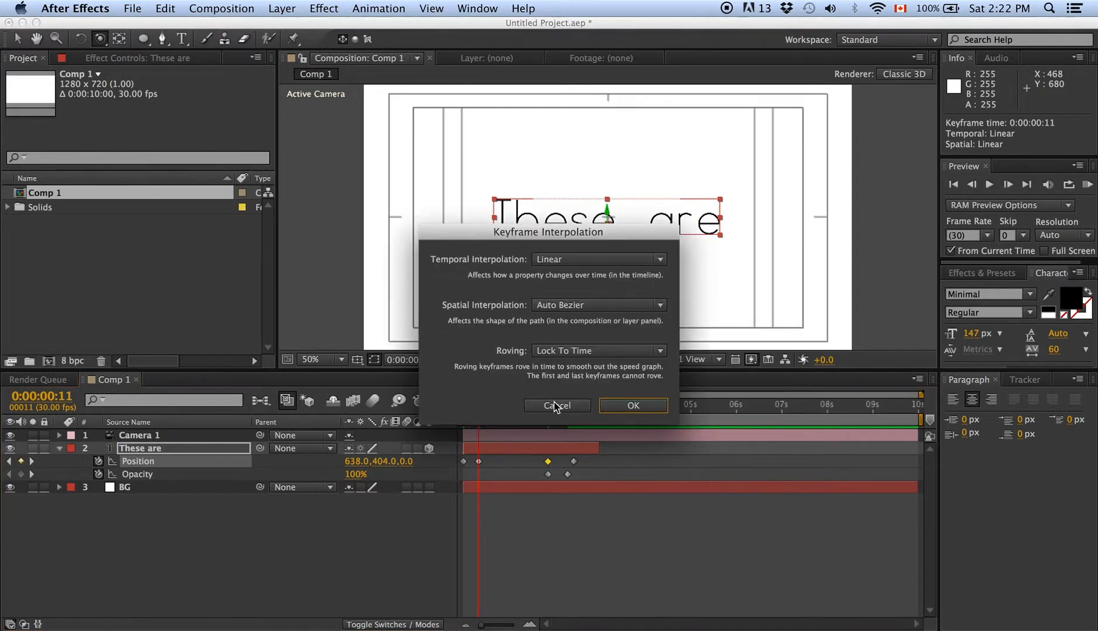
click(580, 305)
click(595, 344)
click(633, 405)
click(618, 545)
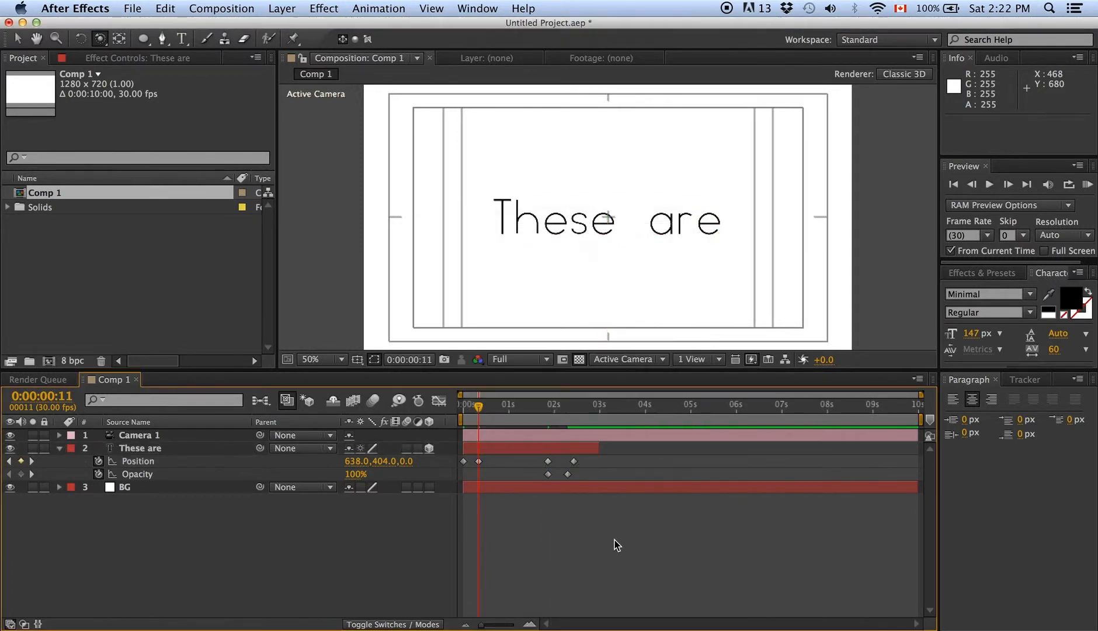
Step: Keyframe the "These are" layer's Z Rotation from -11° at 0:00:00:01 to 0° at 0:00:00:11
mouse_move(477, 409)
mouse_down()
mouse_move(461, 410)
mouse_move(568, 413)
mouse_move(463, 423)
mouse_up()
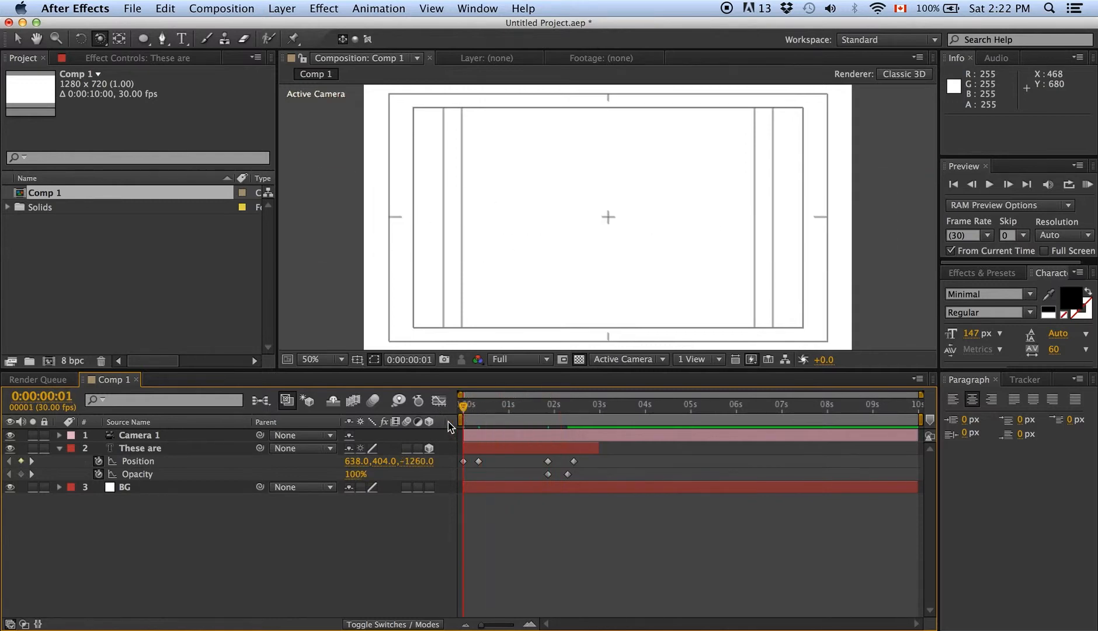
click(194, 449)
key(shift+r)
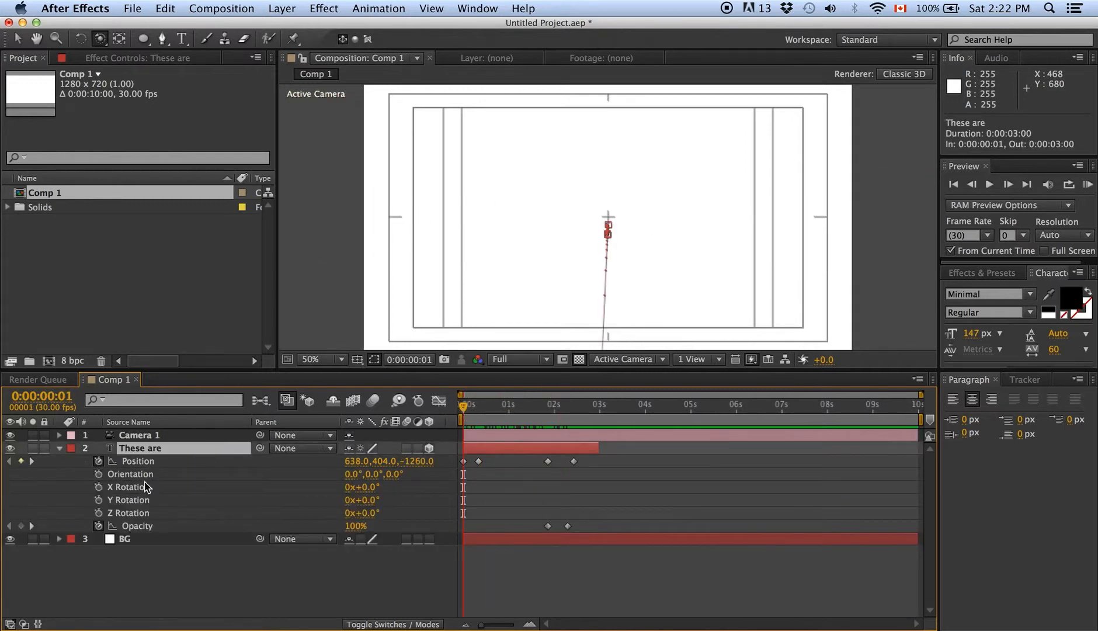
click(98, 513)
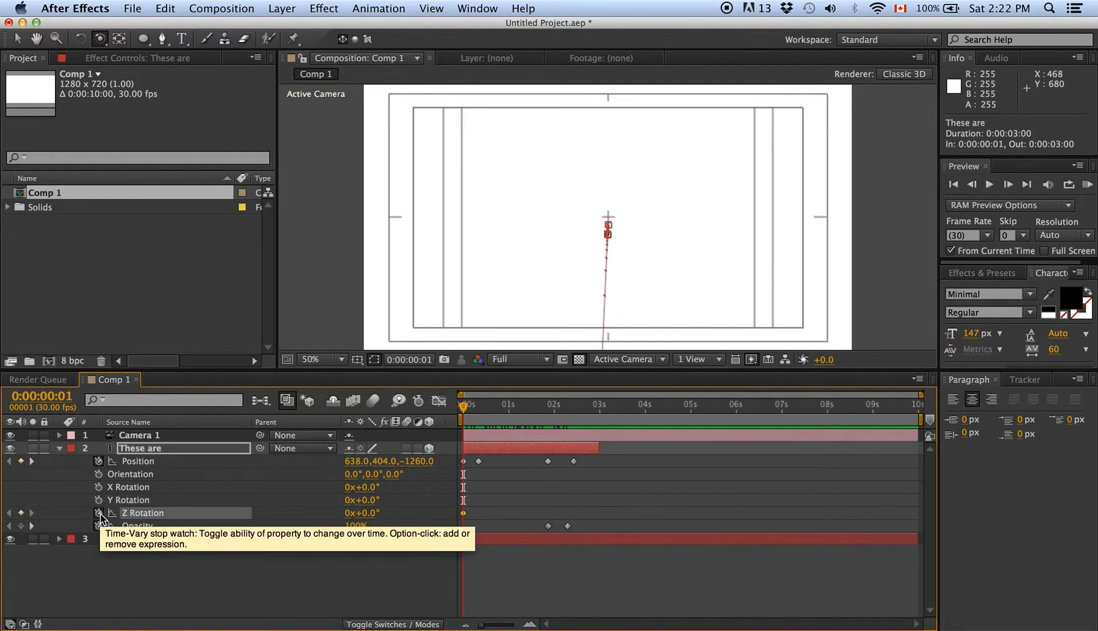
click(412, 574)
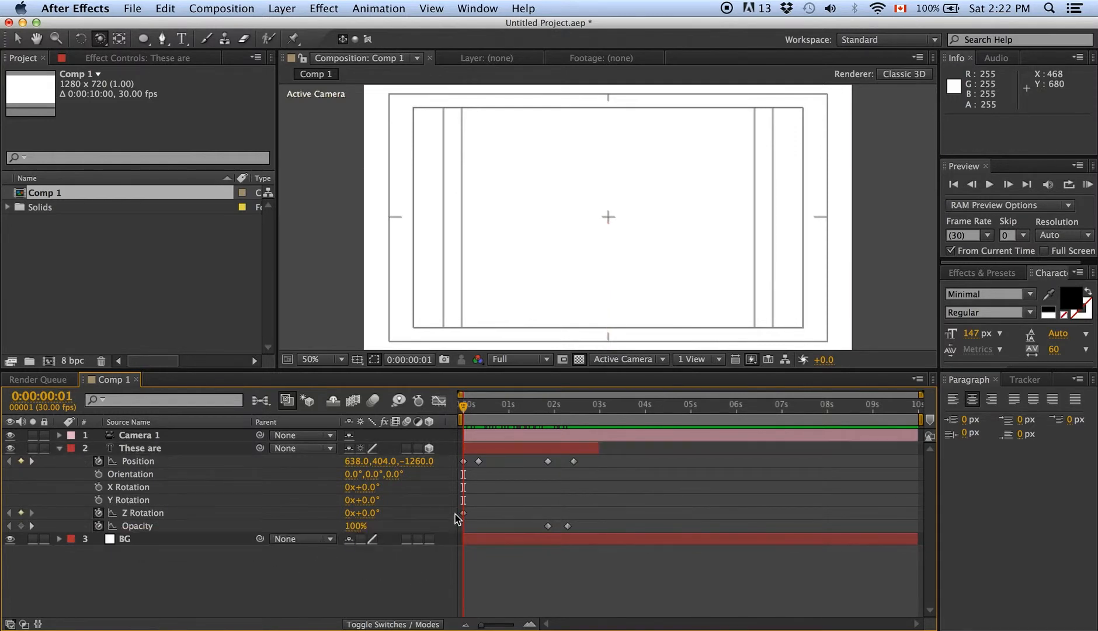
drag(464, 517, 479, 518)
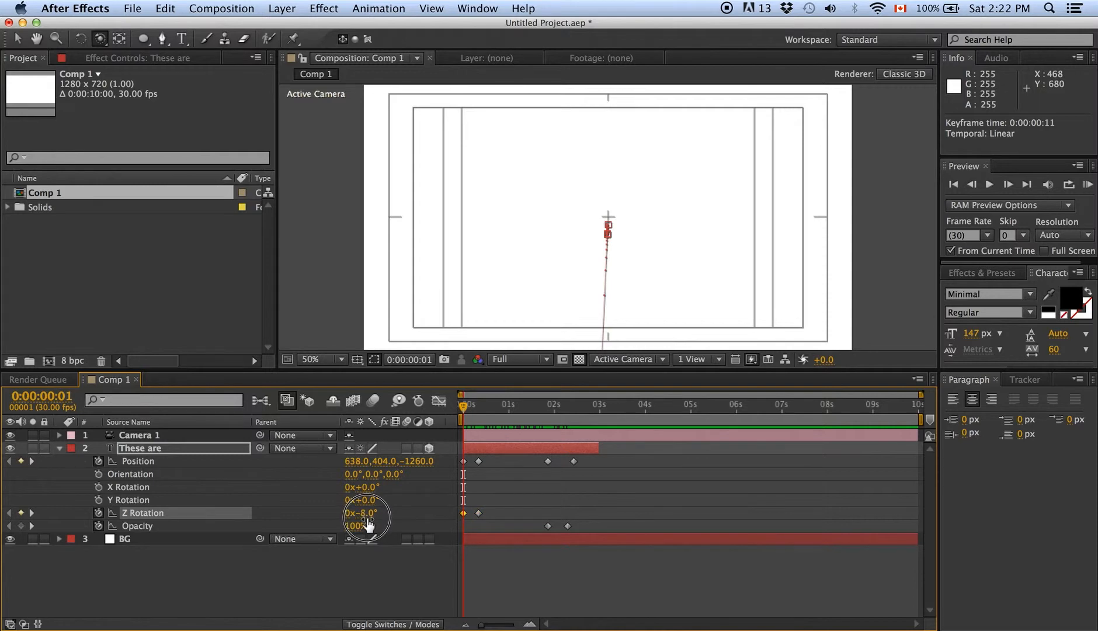
drag(368, 524, 361, 521)
click(388, 558)
Step: Keyframe the text's Z Rotation to 3° at 0:00:02:14
drag(465, 408, 574, 412)
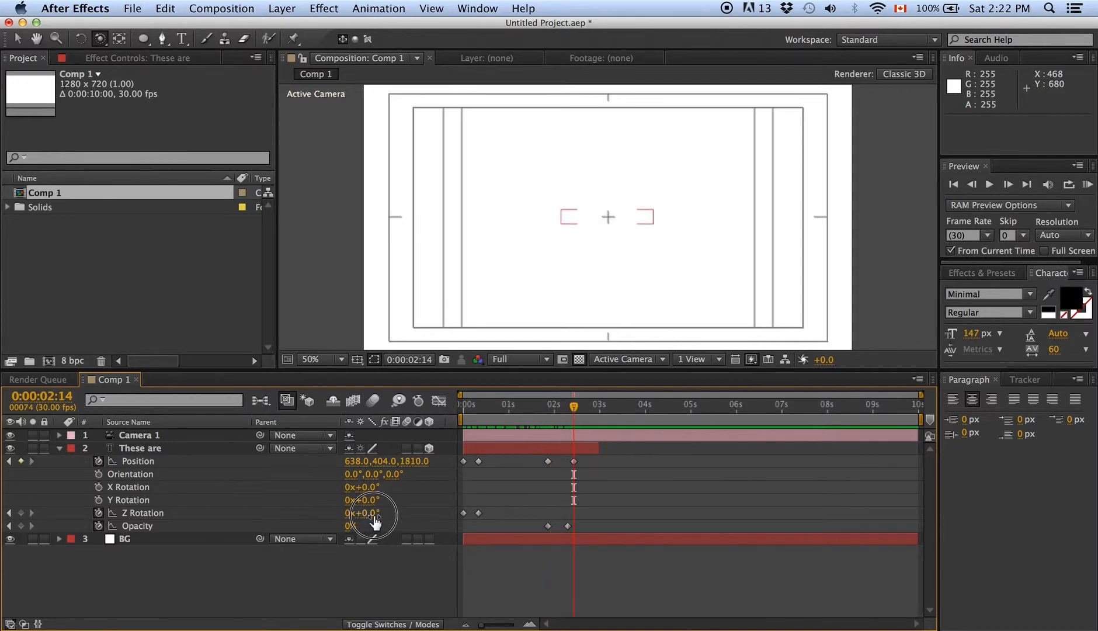
drag(375, 522, 377, 522)
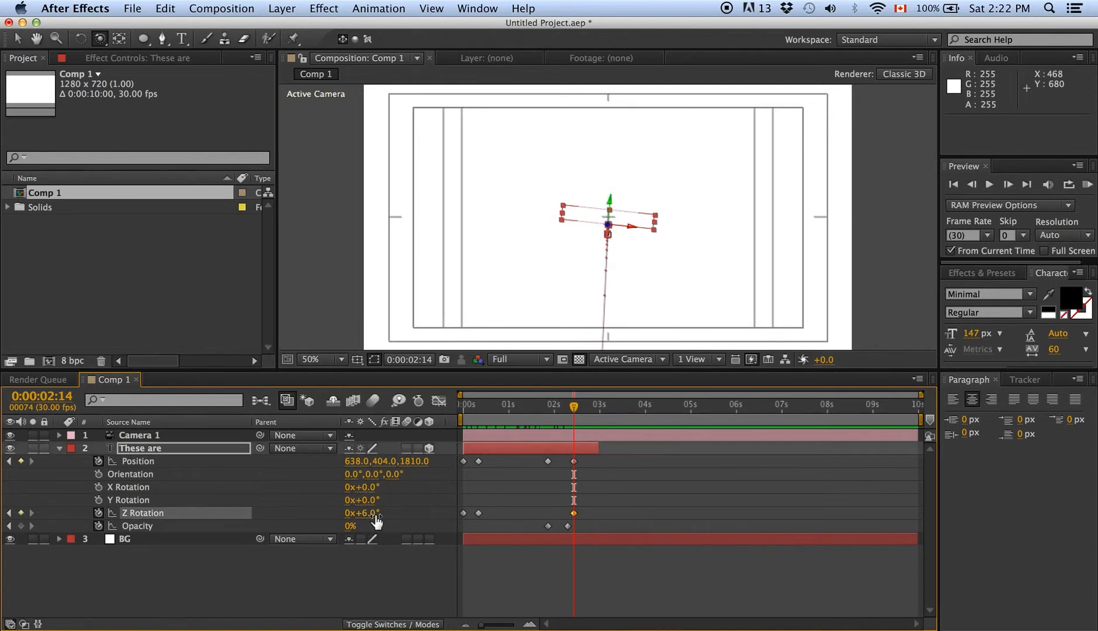
click(434, 565)
mouse_move(562, 419)
mouse_down()
mouse_move(464, 420)
mouse_move(570, 419)
mouse_up()
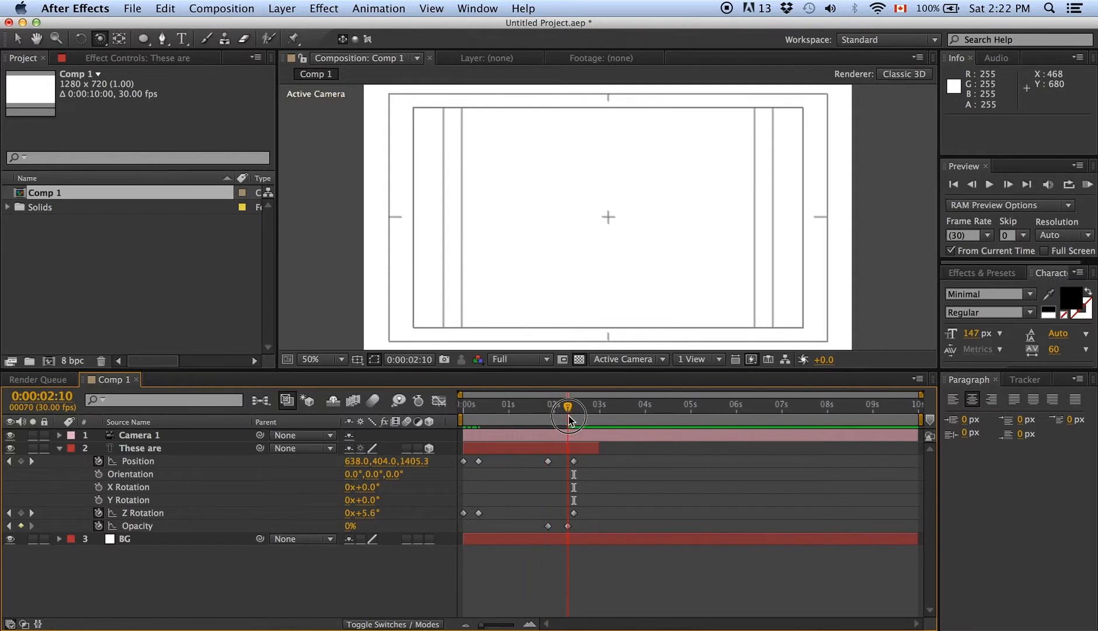
click(373, 513)
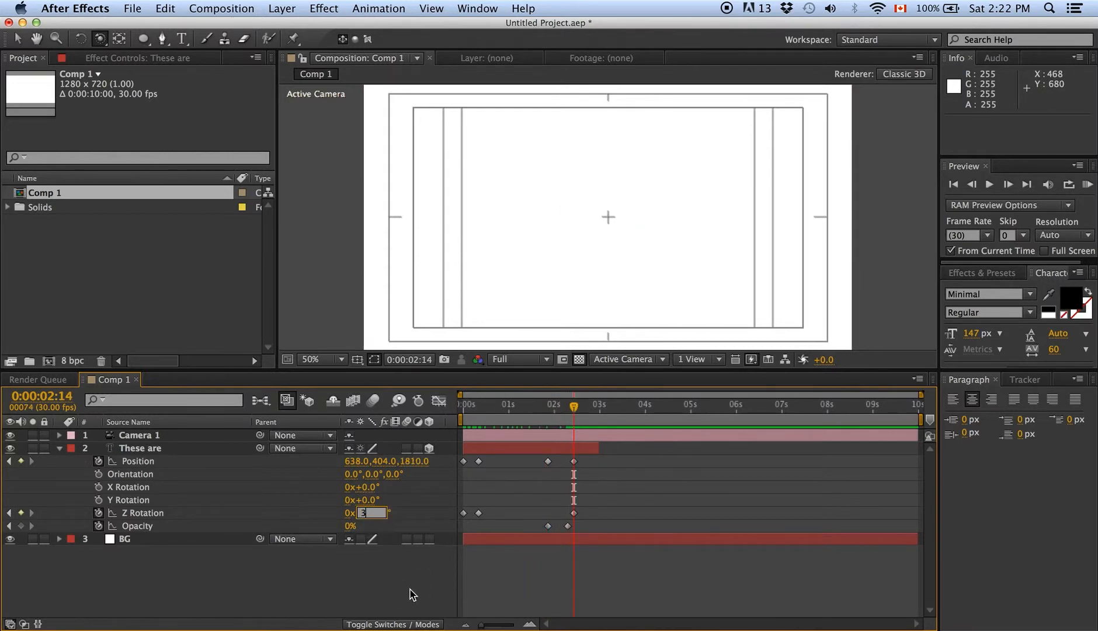
key(Return)
Step: Trim the end of the "These are" layer just past its last keyframes, to a duration of 0:00:02:18
drag(534, 409, 576, 409)
drag(593, 448, 579, 449)
click(599, 472)
drag(575, 409, 462, 415)
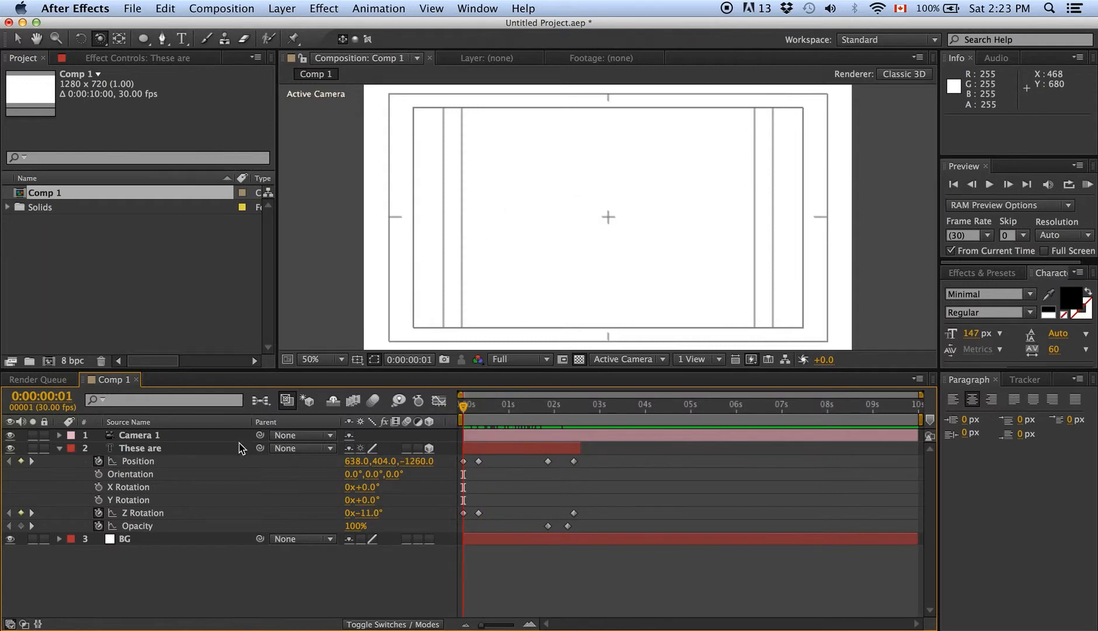
Step: Duplicate the "These are" layer and shift the copy in time so it starts at 0:00:02:05, overlapping the original's end
click(199, 451)
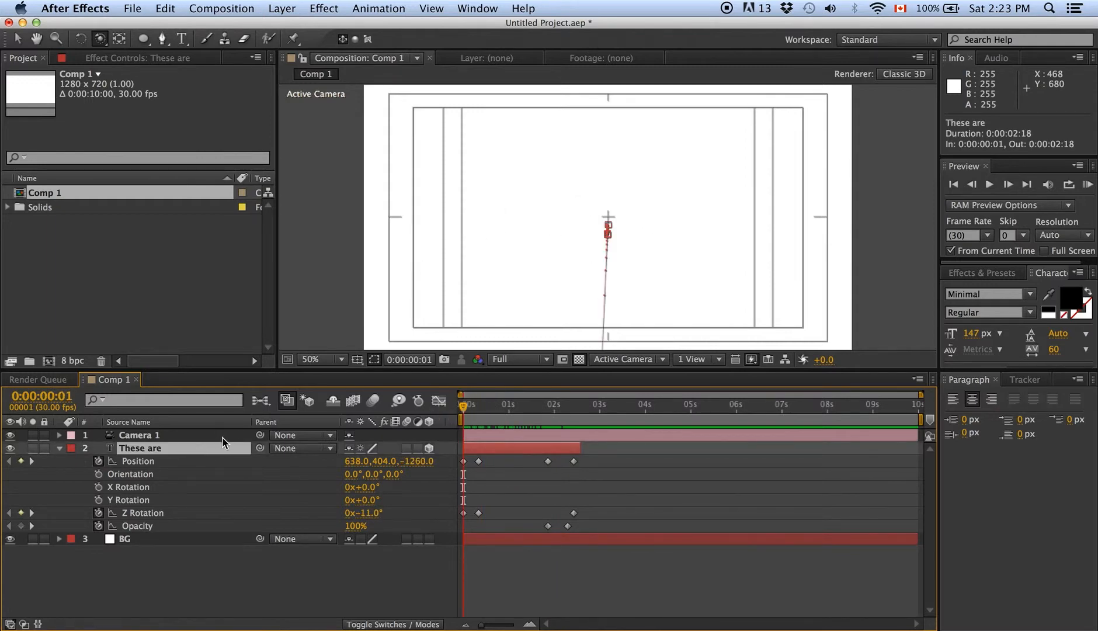
key(super+d)
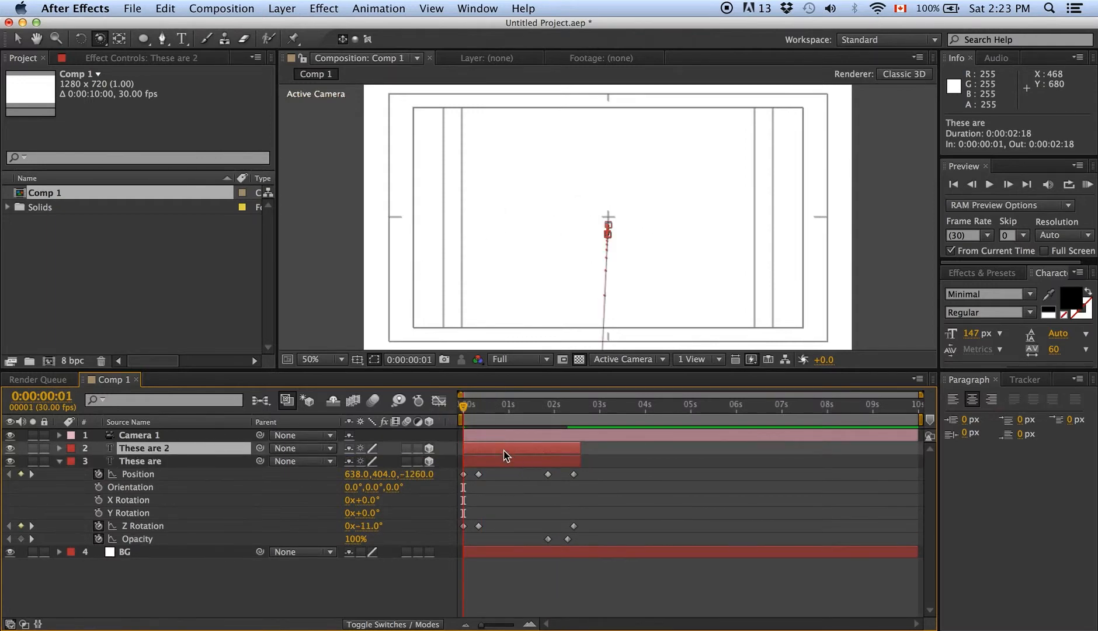
drag(504, 451, 598, 456)
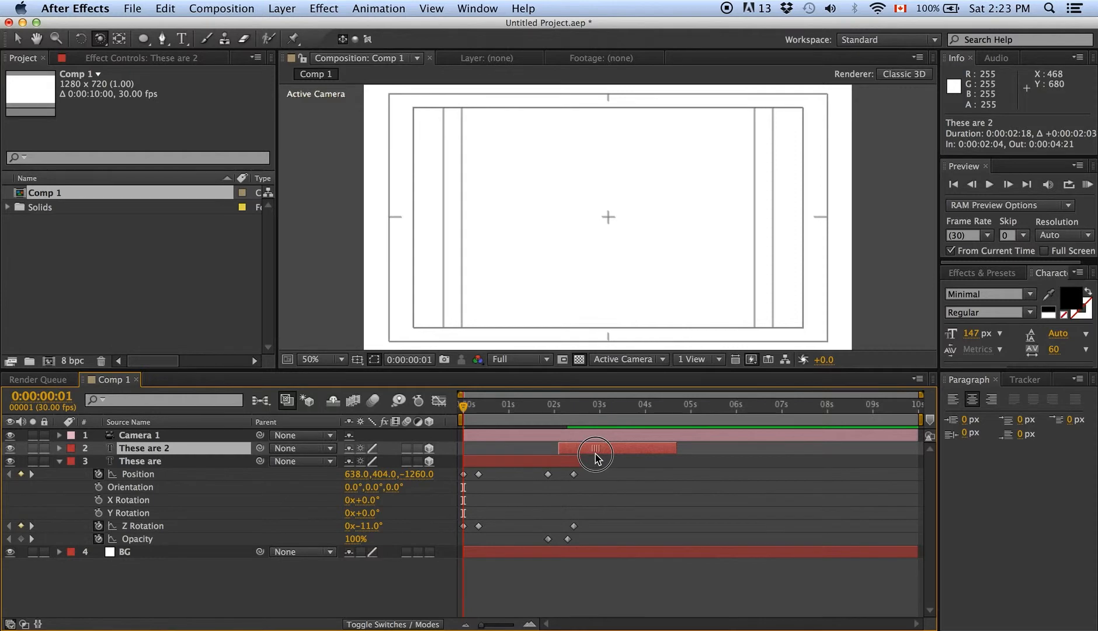
click(613, 498)
drag(539, 409, 585, 448)
click(581, 453)
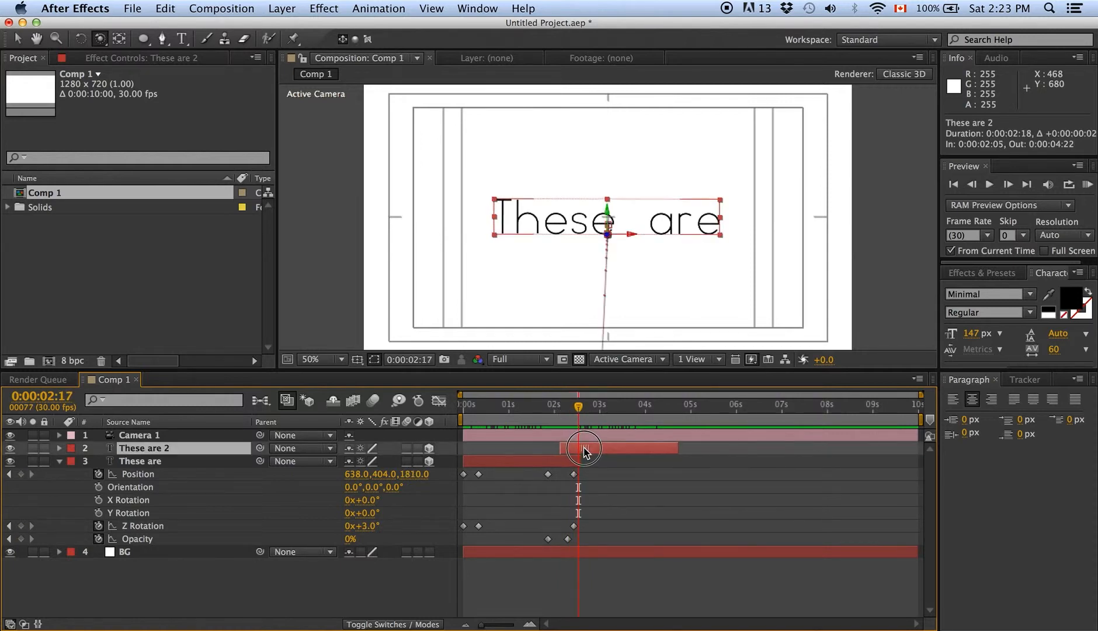
Step: Replace the duplicated layer's text with "very easy"
drag(575, 407, 603, 413)
double_click(619, 448)
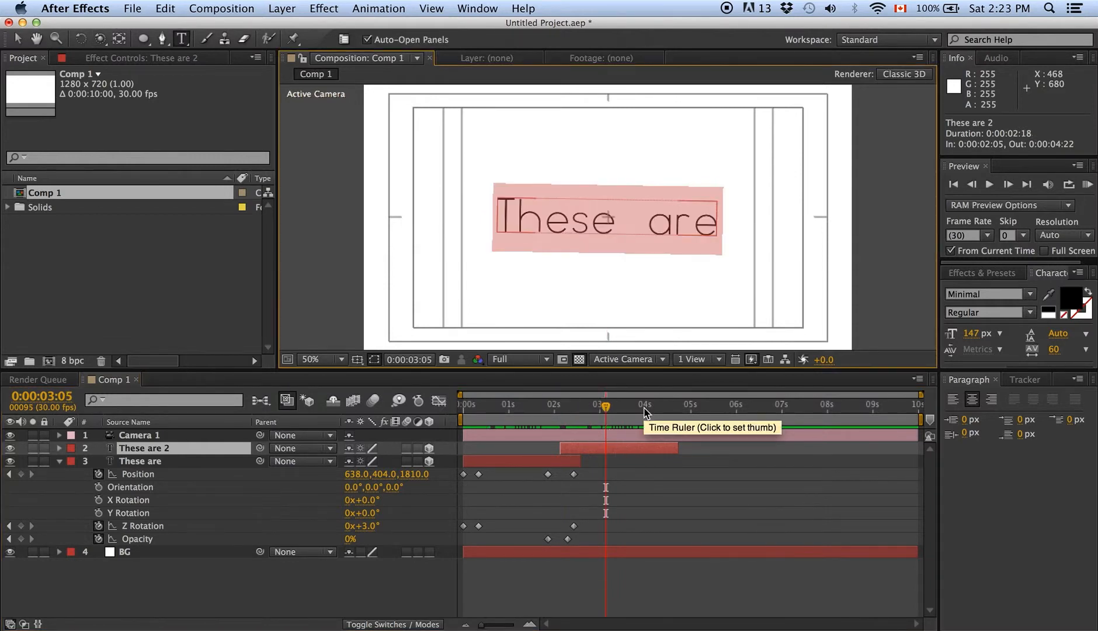
text(very easy)
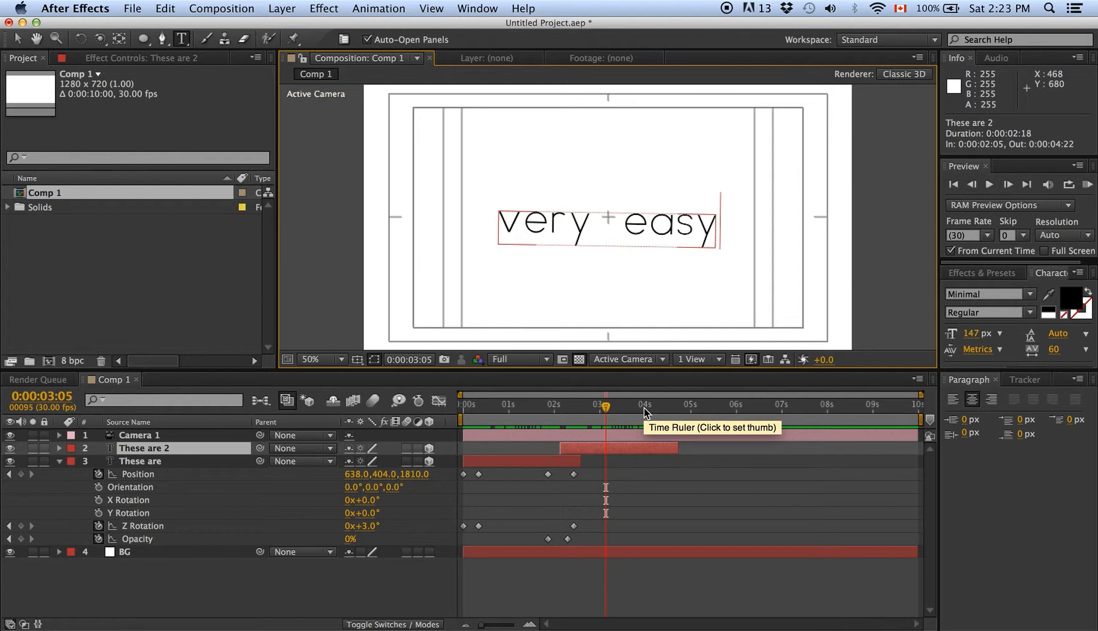
Step: Duplicate the "very easy" layer and shift the copy in time so it starts at 0:00:04:07, overlapping the original's end
click(648, 509)
drag(611, 409, 670, 409)
click(633, 448)
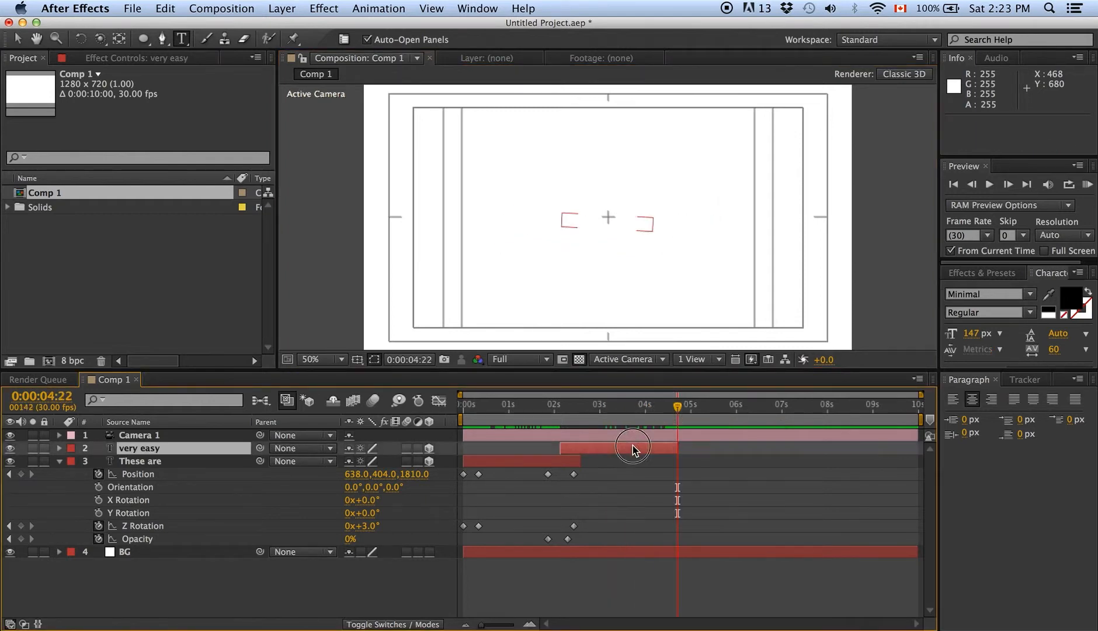
key(super+d)
drag(628, 448, 684, 455)
Step: Replace the newest duplicated layer's text with "title fly-bys"
drag(636, 409, 694, 451)
text(title fly-b)
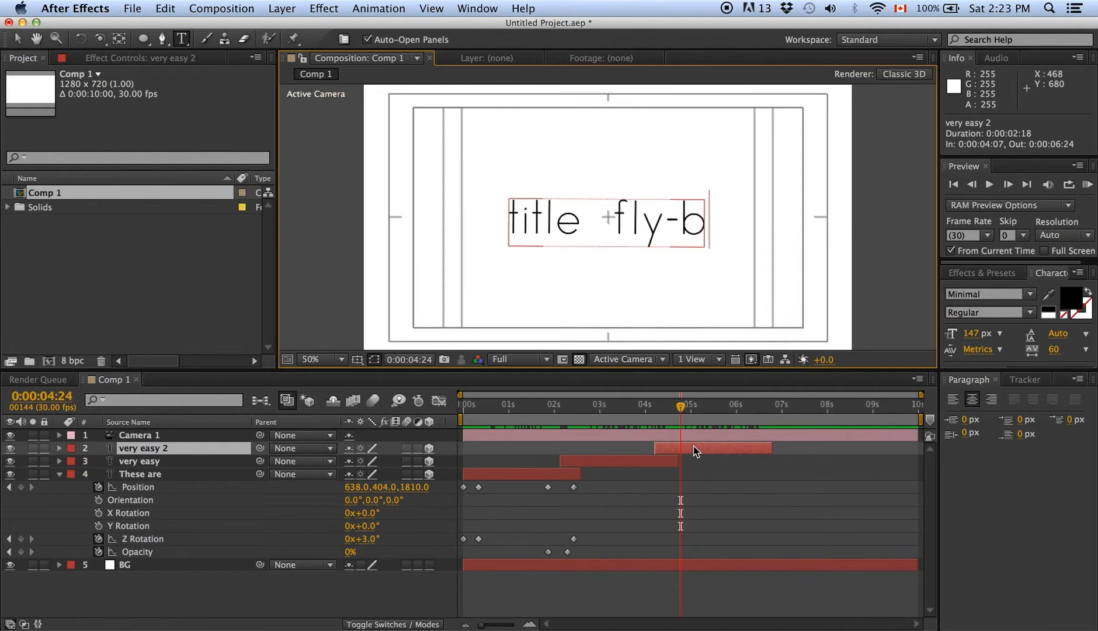
text(ys)
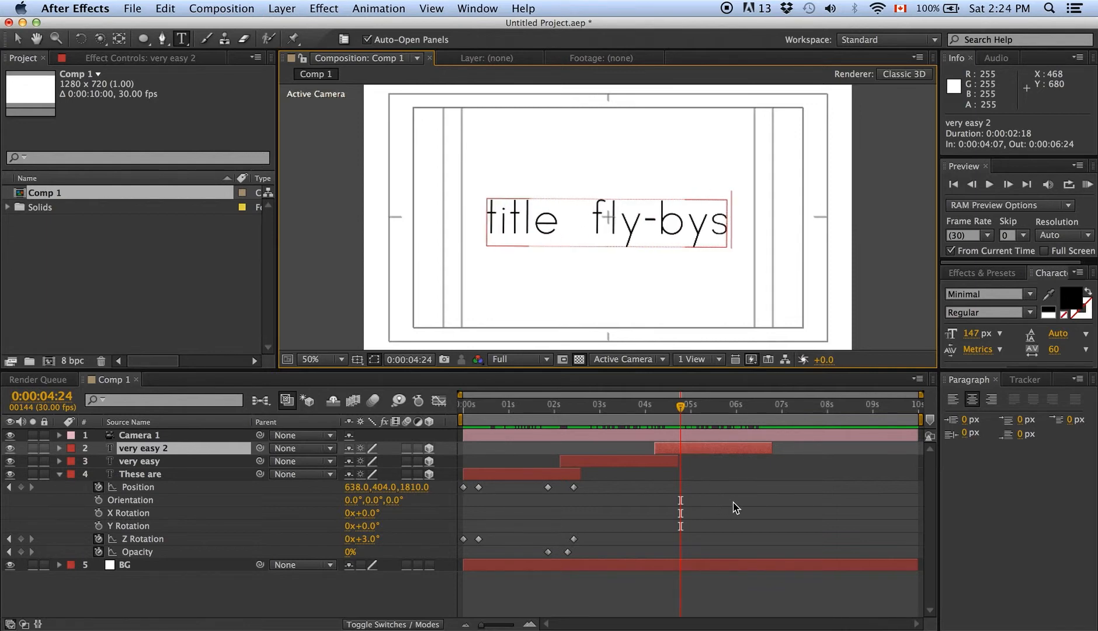
drag(680, 417, 705, 418)
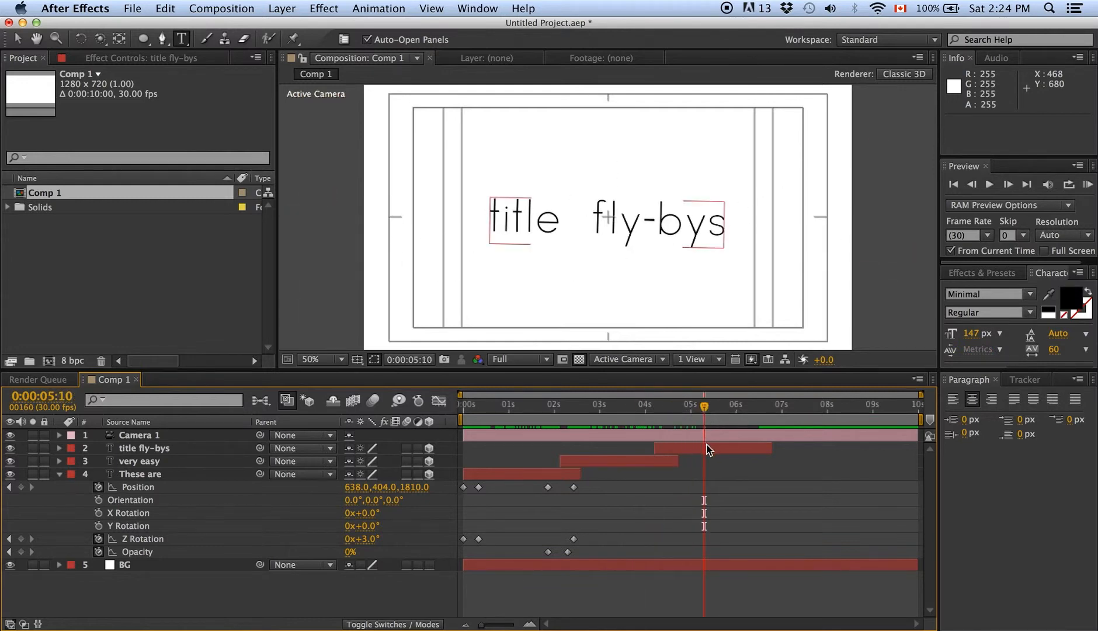
Step: End the work area at the last text layer's out point, 0:00:06:24, and trim the composition to the work area
drag(771, 414, 772, 414)
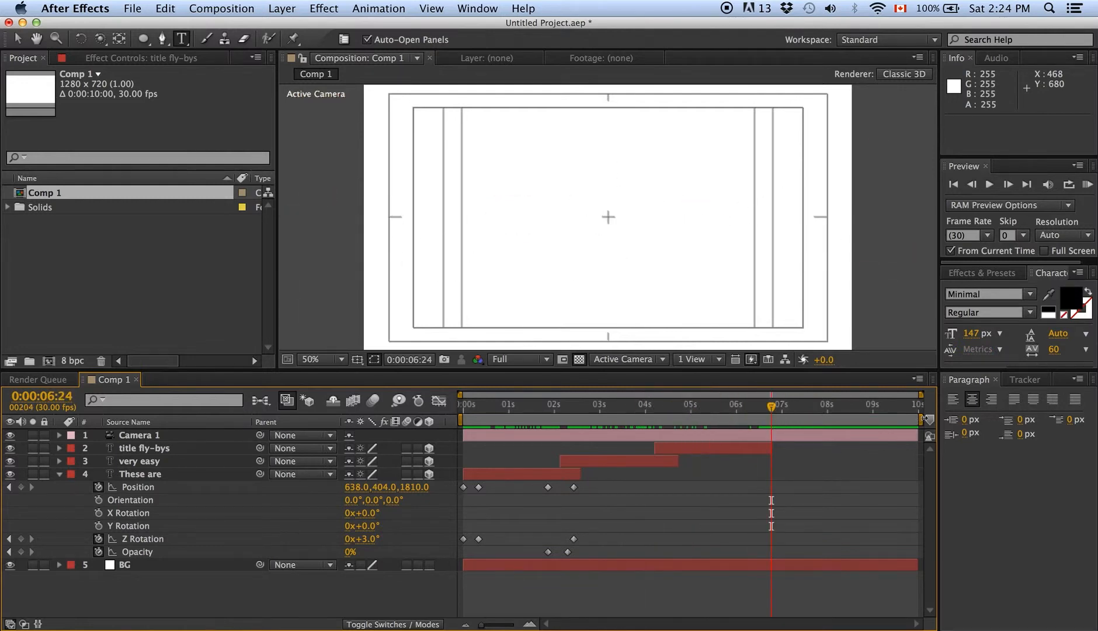
drag(924, 418, 774, 418)
right_click(752, 419)
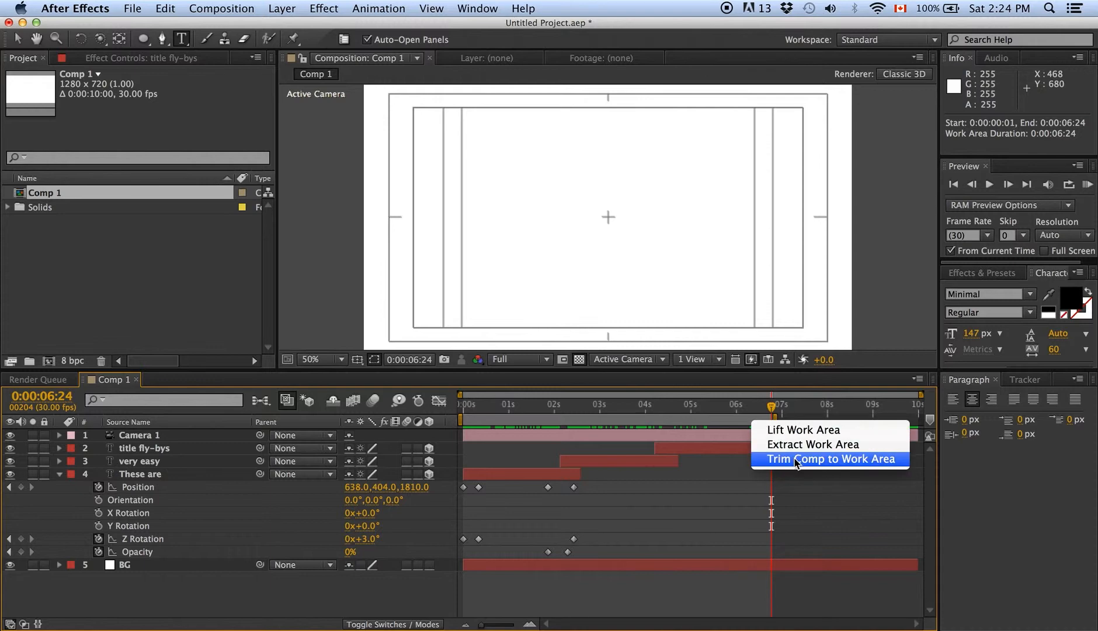
click(796, 460)
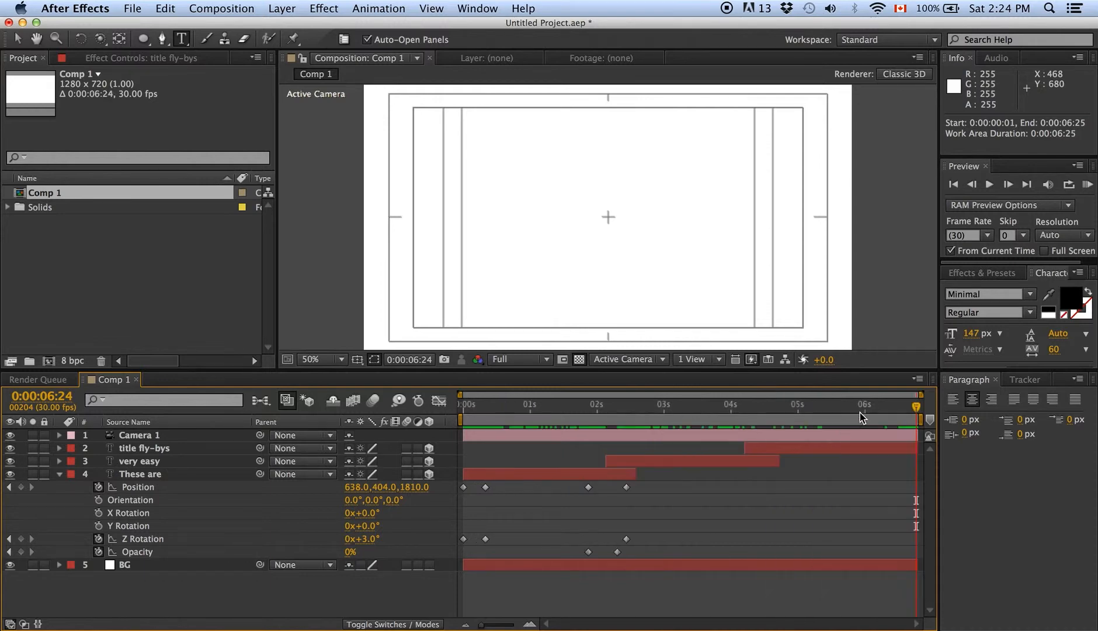
Step: Scrub through the title sequence and examine the keyframes of the three text layers
drag(892, 407, 608, 413)
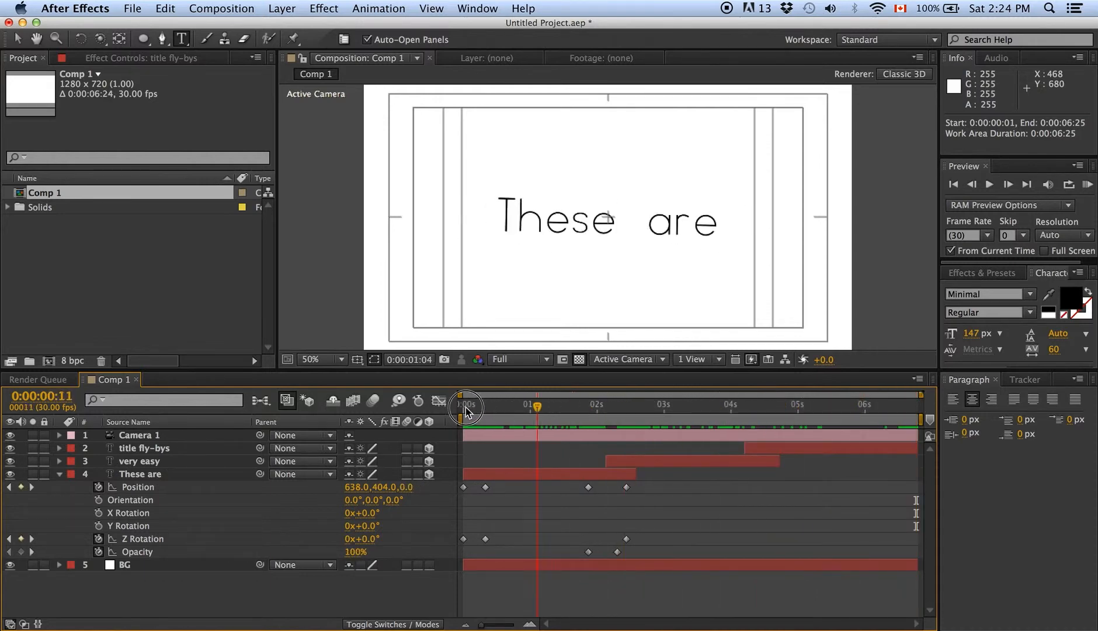
drag(466, 408, 519, 435)
key(u)
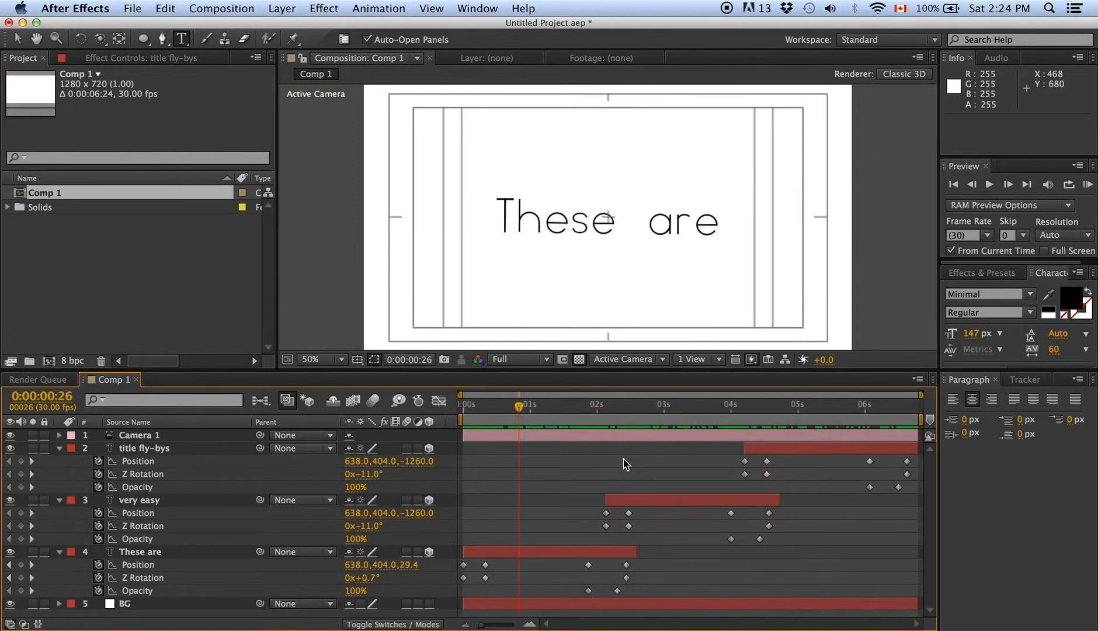
key(u)
Step: Apply the Ramp effect to the BG layer
click(221, 488)
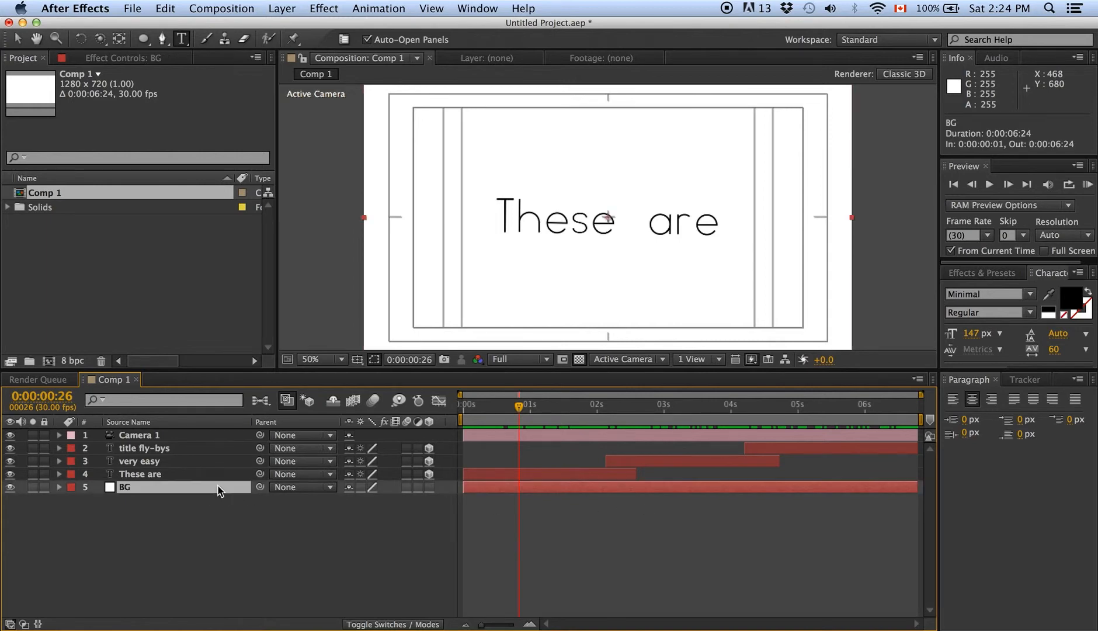
click(294, 530)
click(196, 493)
click(321, 9)
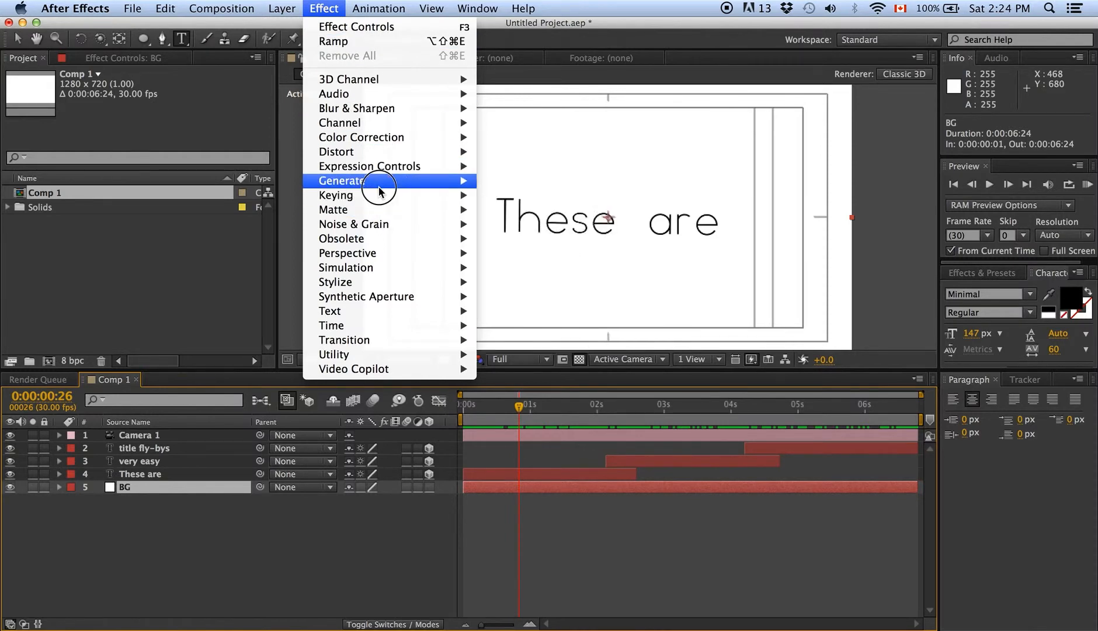
mouse_move(380, 180)
click(558, 485)
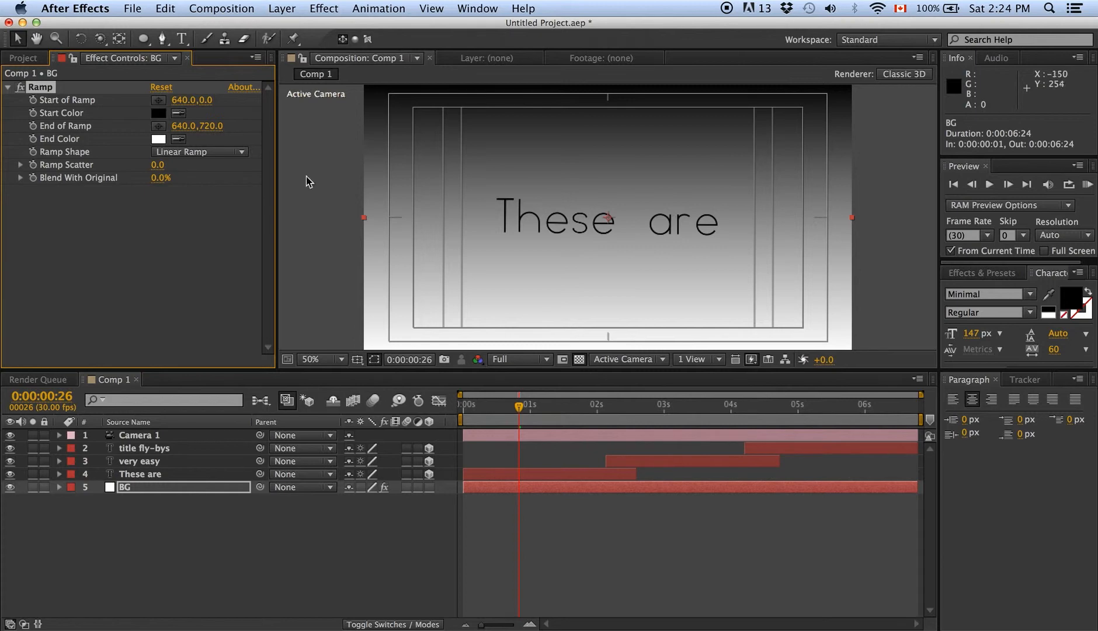
Step: Set the background ramp's start color to a saturated dark blue
click(158, 113)
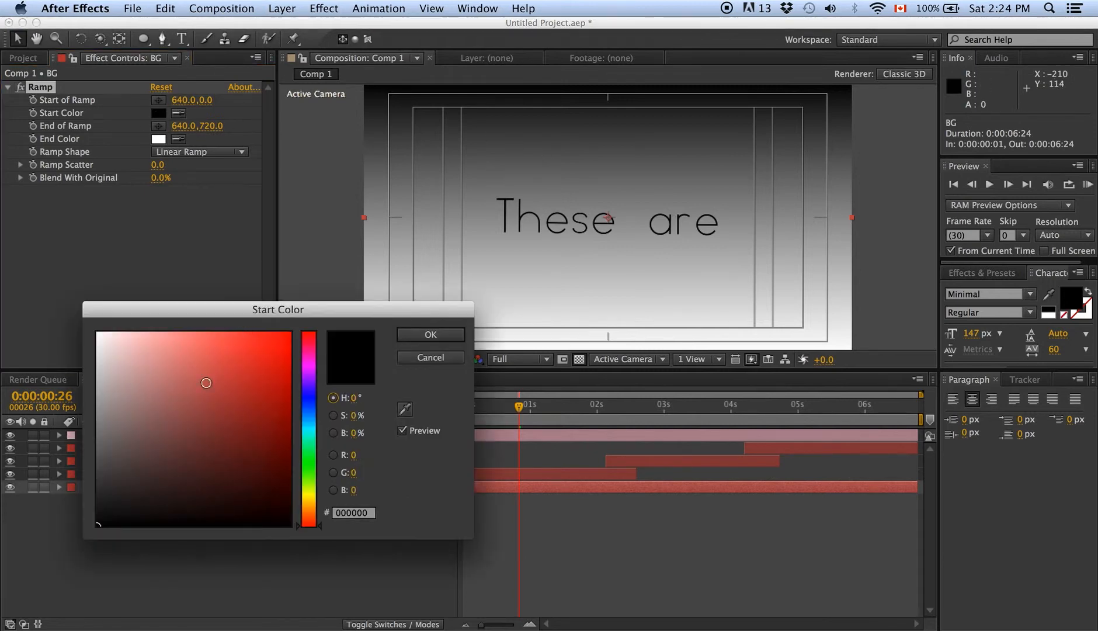
click(285, 400)
click(306, 393)
click(252, 400)
drag(252, 400, 303, 437)
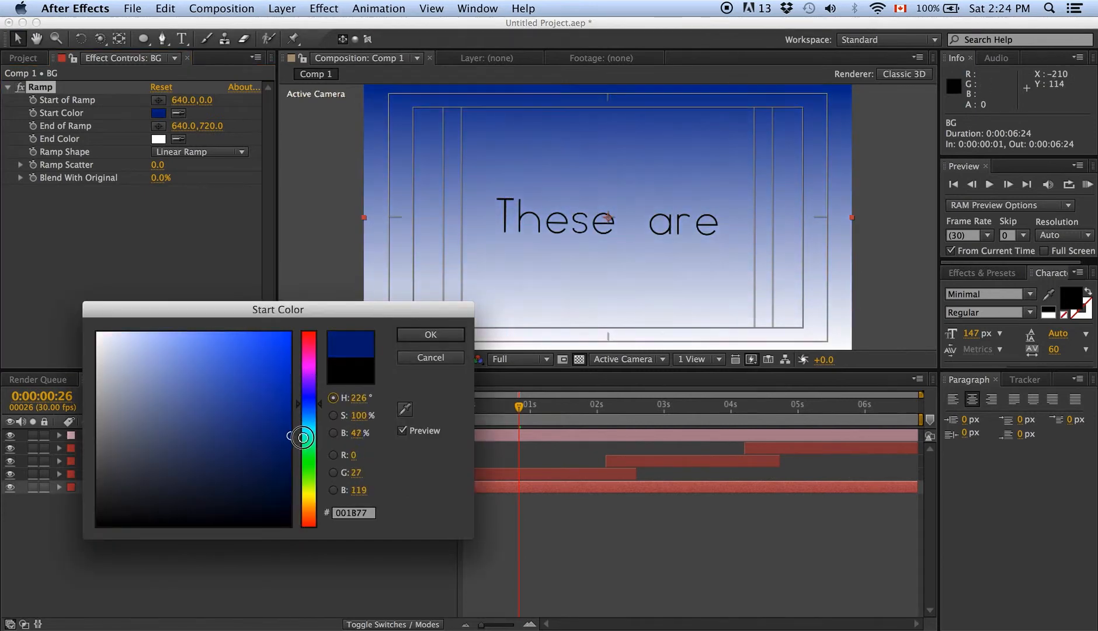
click(430, 334)
Step: Set the background ramp's end color to a lighter blue, #007CB9
click(158, 139)
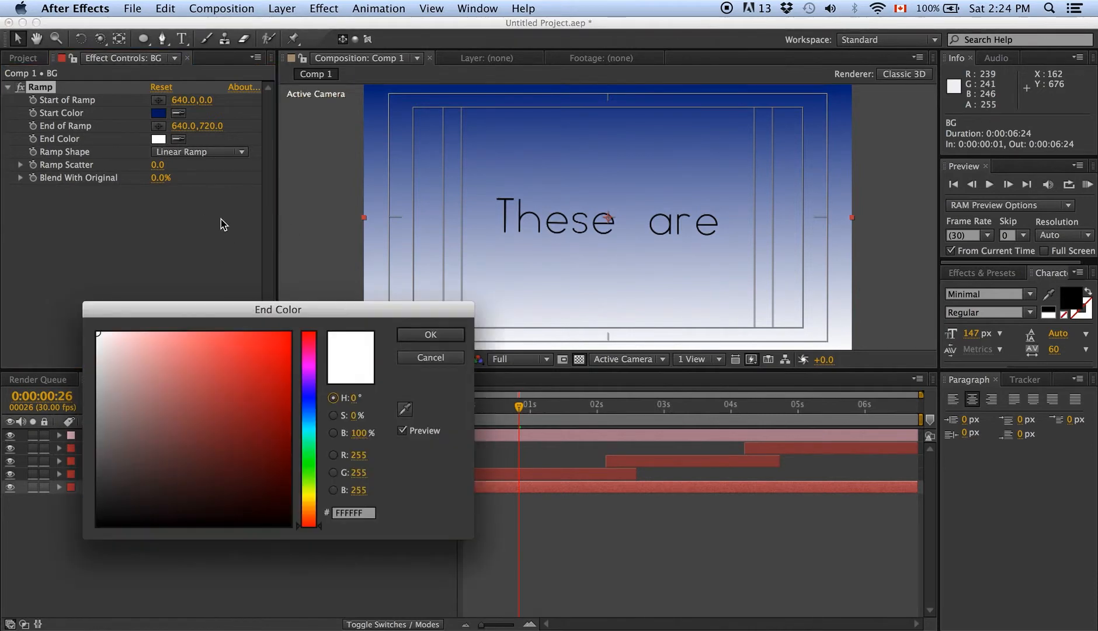
click(316, 418)
click(296, 392)
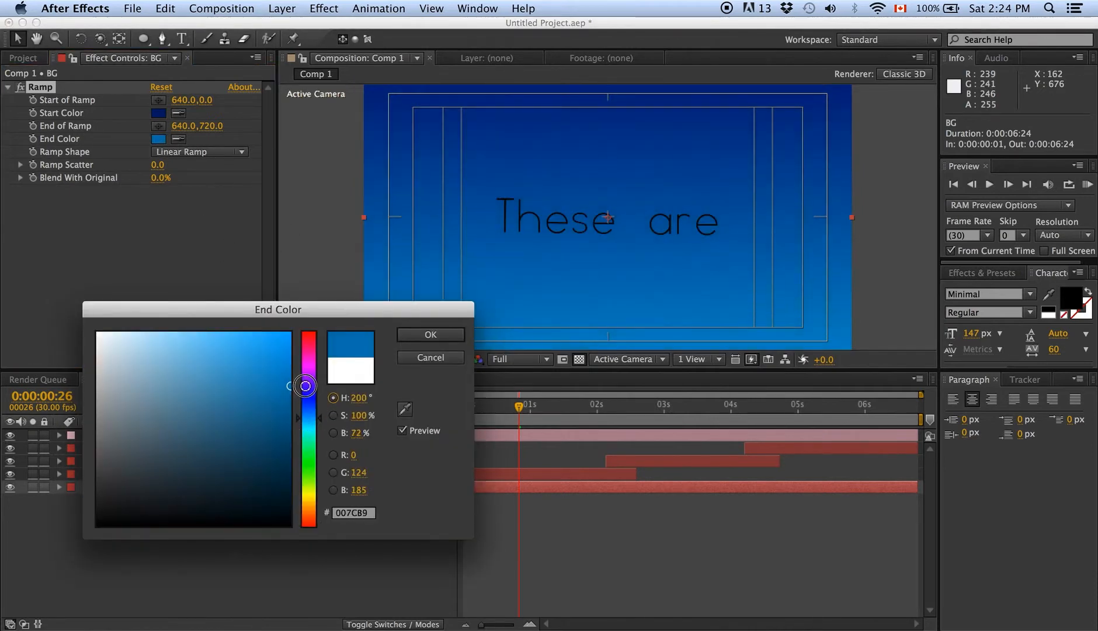
click(430, 336)
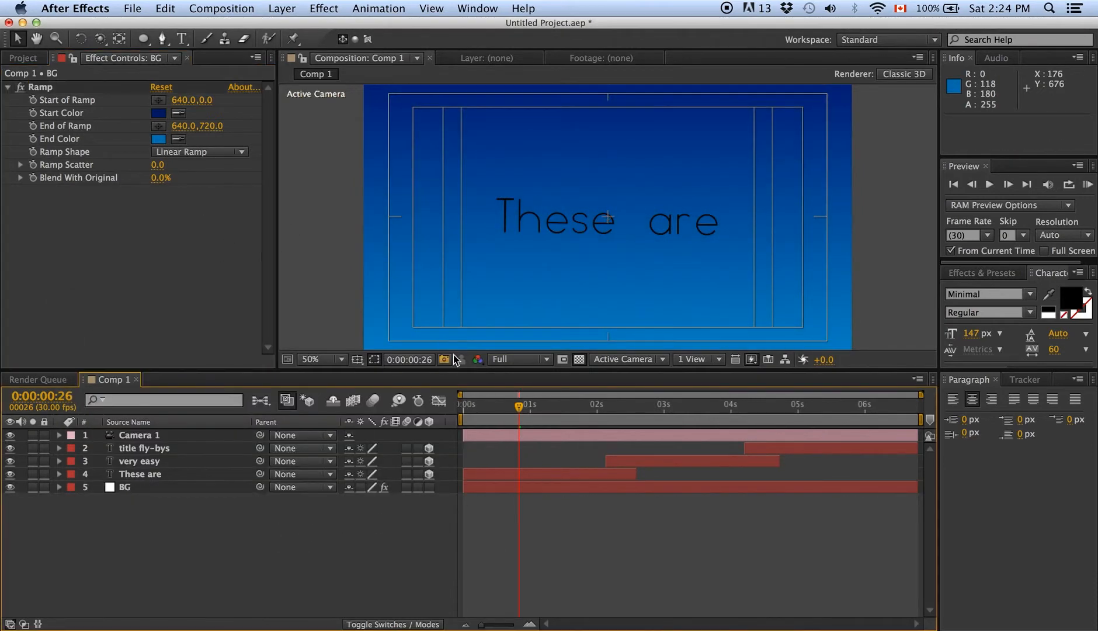
Step: Change the font of all three text layers to Ostrich Sans in the Bold style
click(159, 448)
shift+click(182, 475)
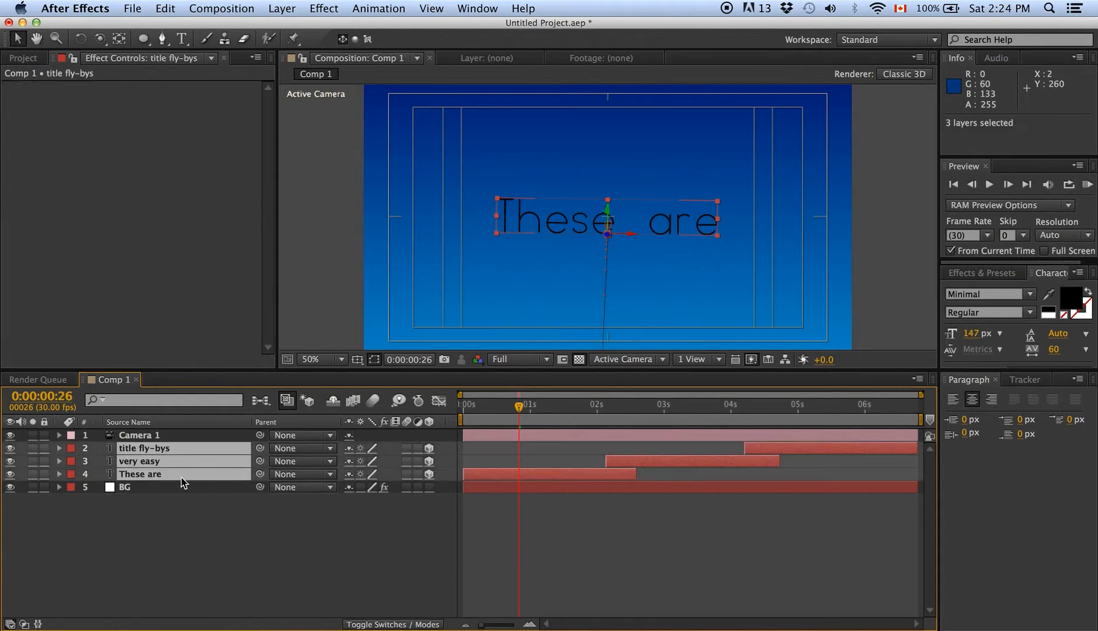
click(983, 295)
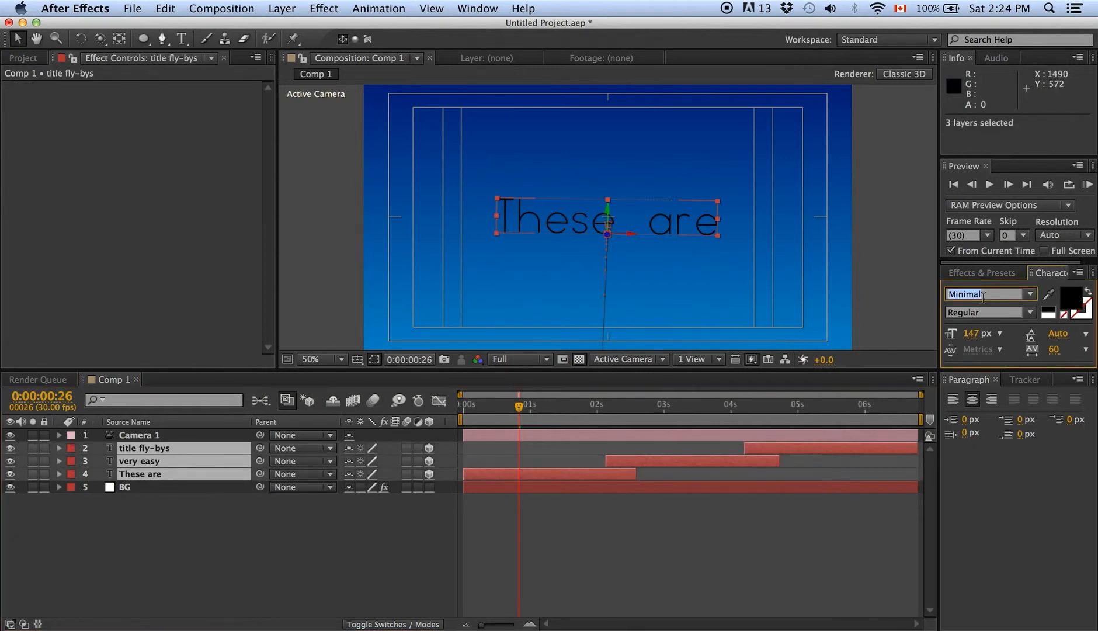
text(Ostrich Sans)
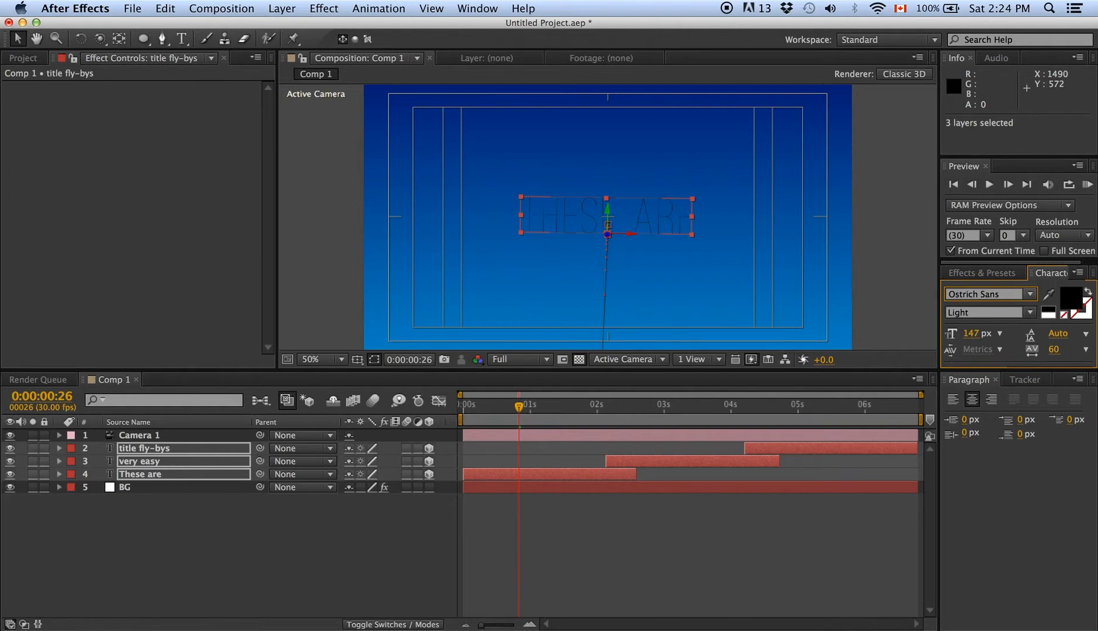
click(1017, 309)
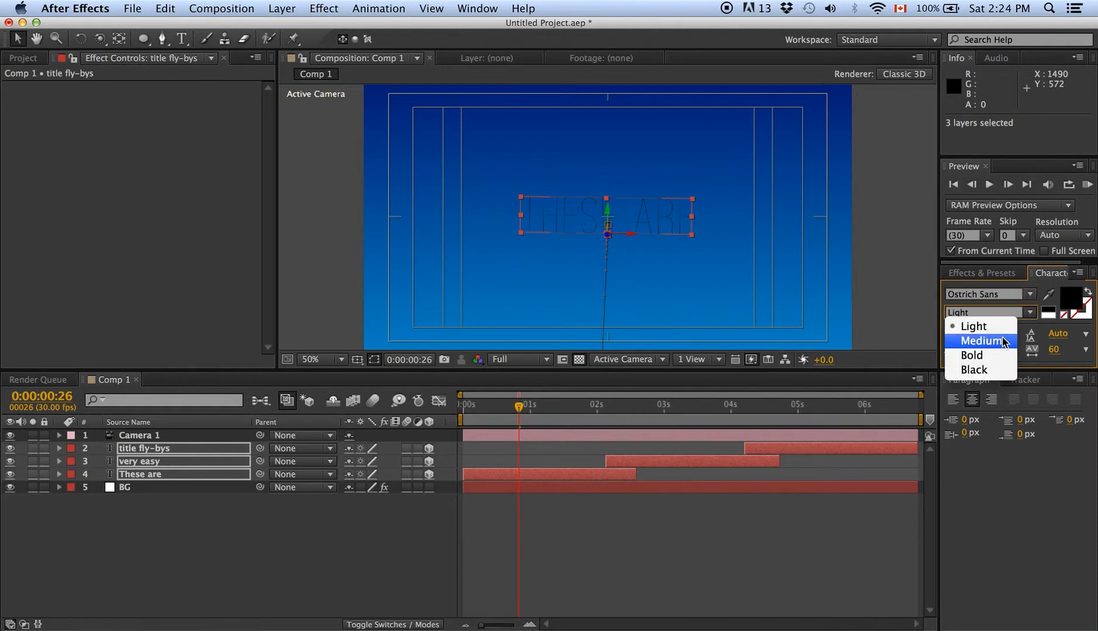
click(971, 359)
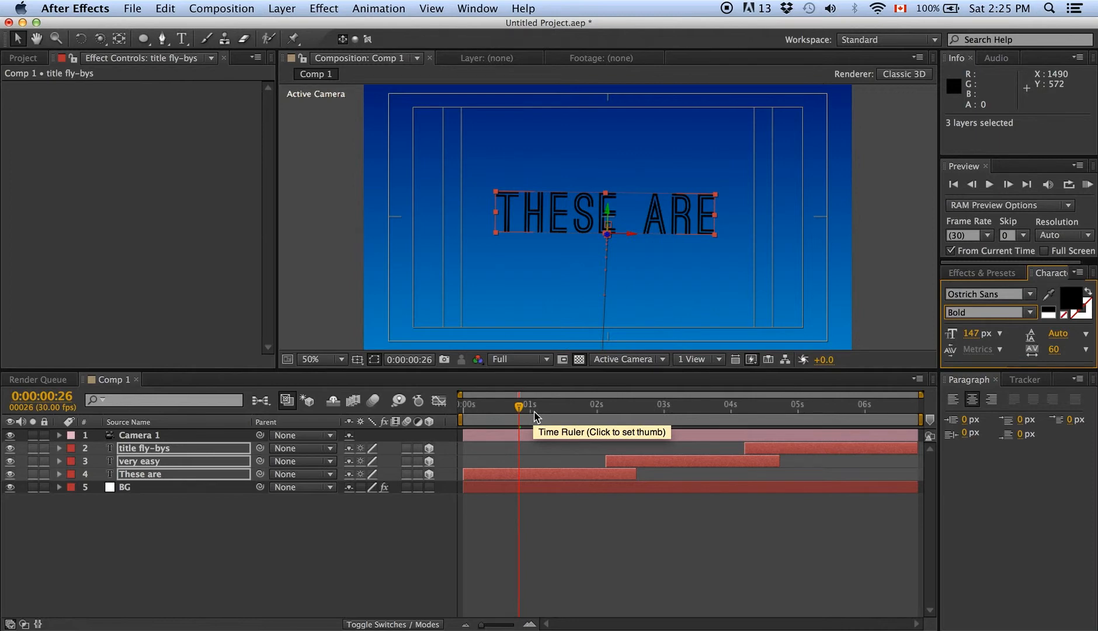
Step: Set the fill color of the three text layers to white, #FFFFFF
click(1063, 301)
drag(202, 370, 126, 315)
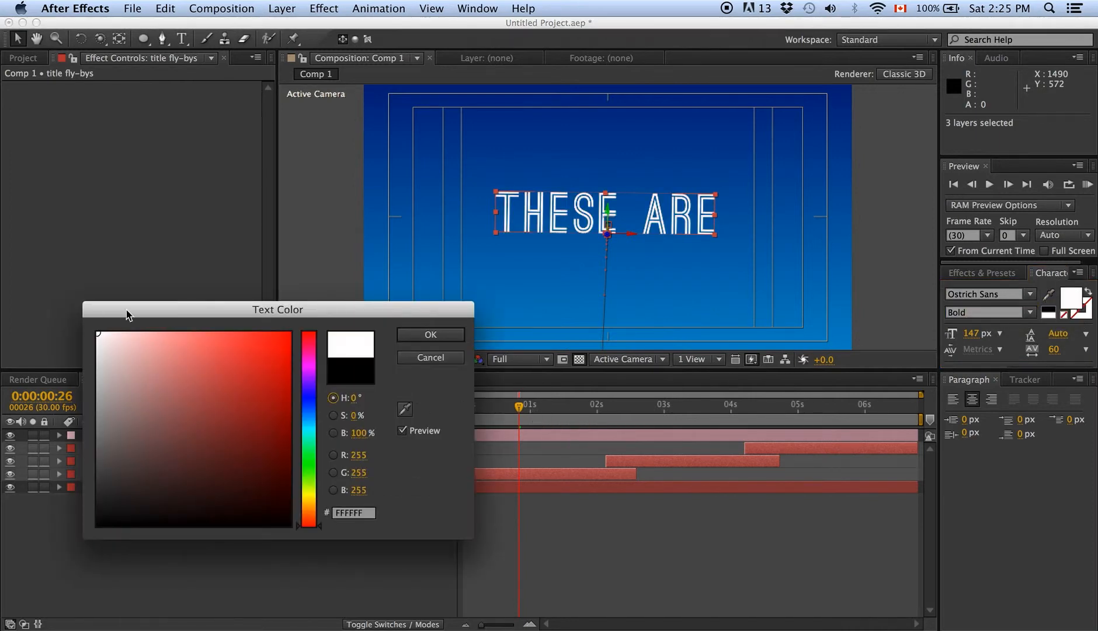
click(432, 341)
click(353, 552)
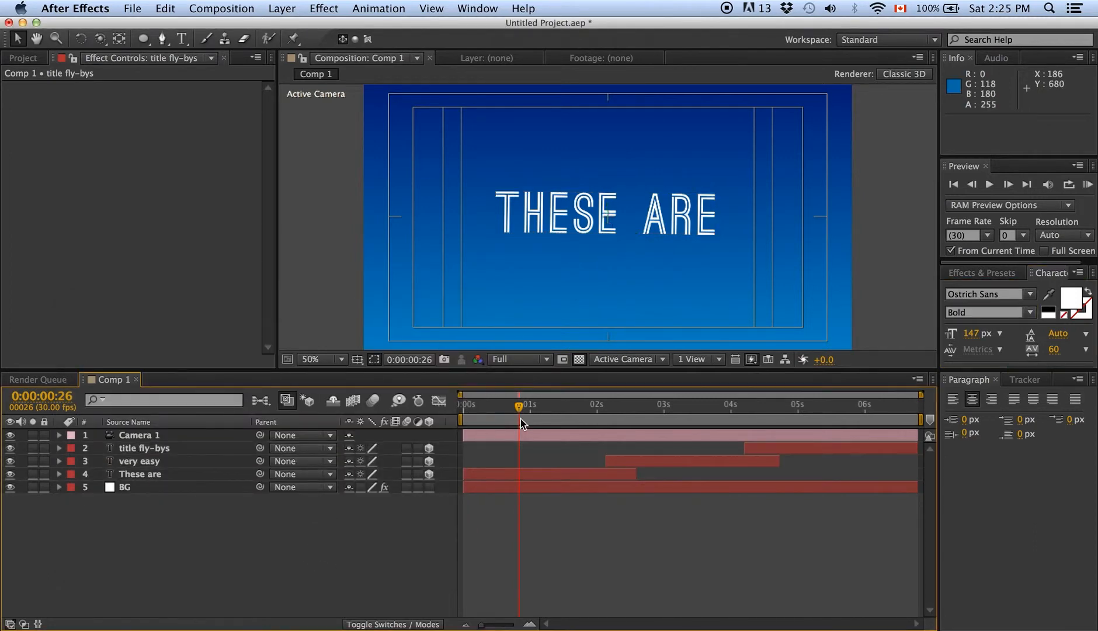
Step: Apply the Ramp effect to the "These are" text layer, with the current time at 0:00:01:07
drag(522, 424, 616, 414)
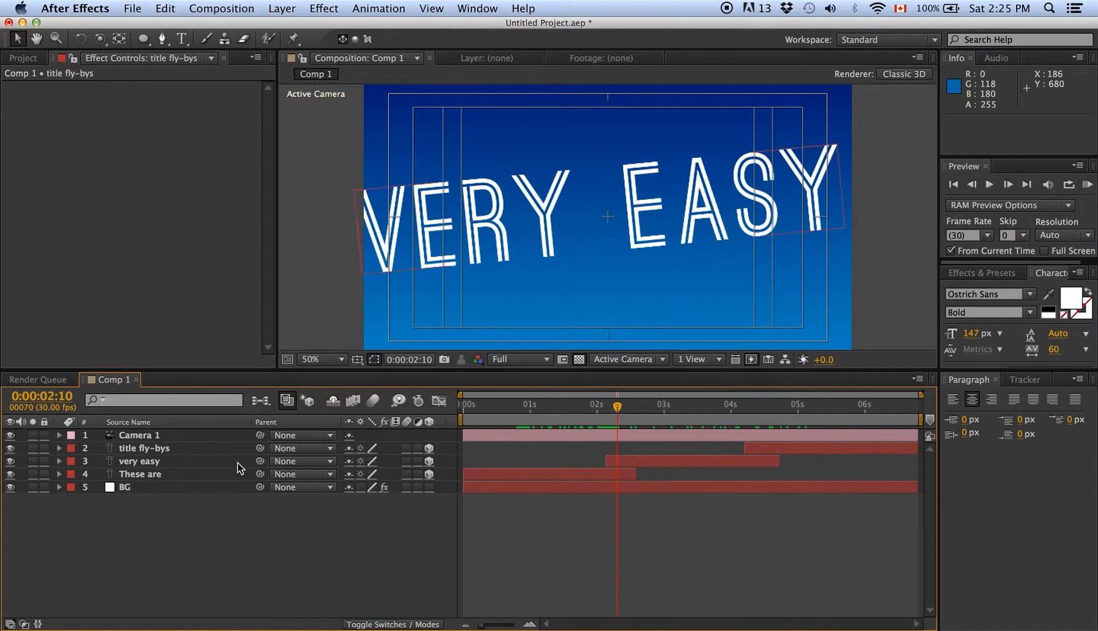
key(comma)
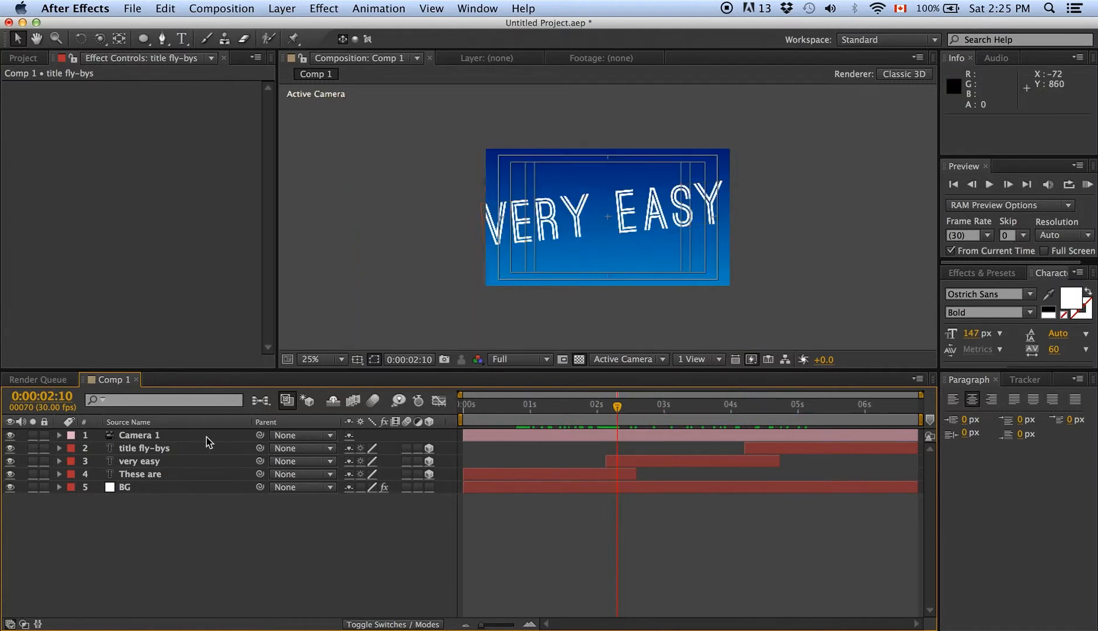
click(161, 474)
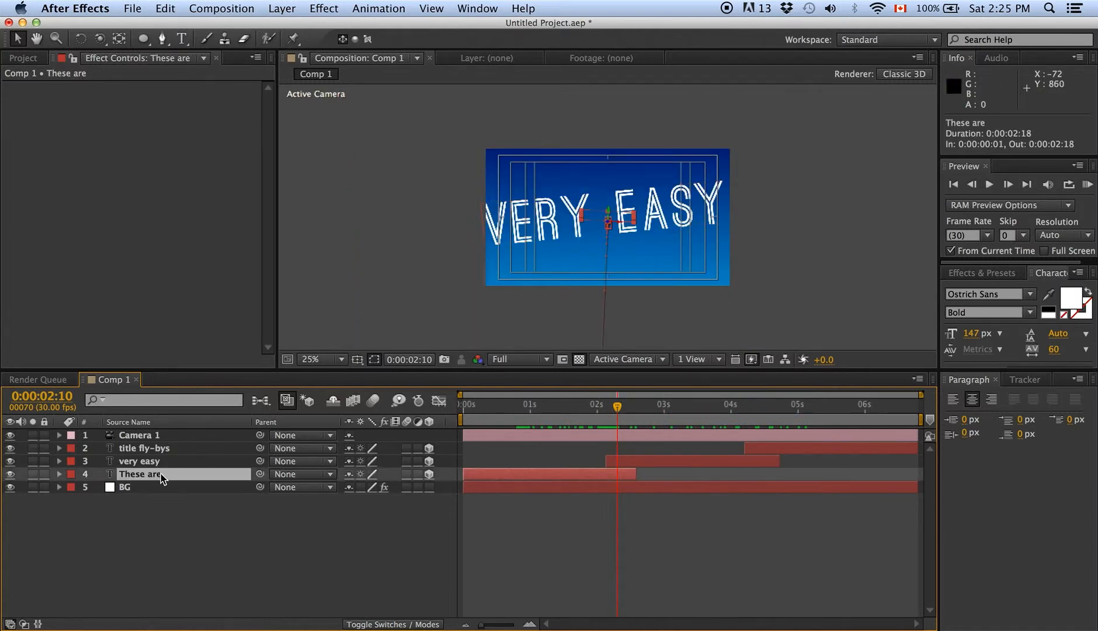
click(282, 5)
click(559, 418)
click(543, 408)
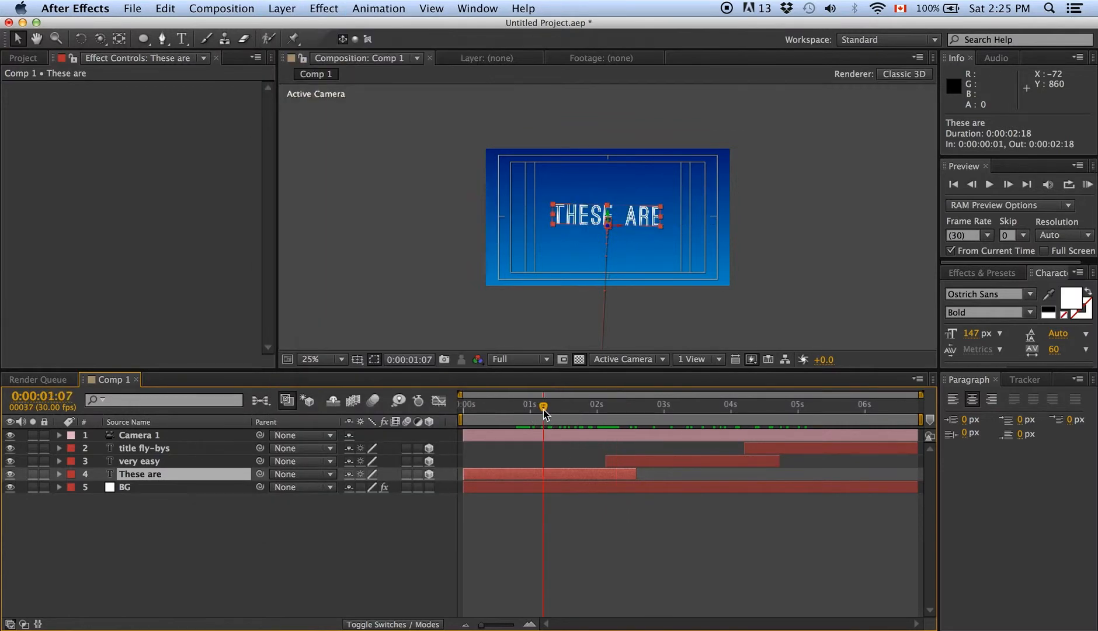
click(323, 7)
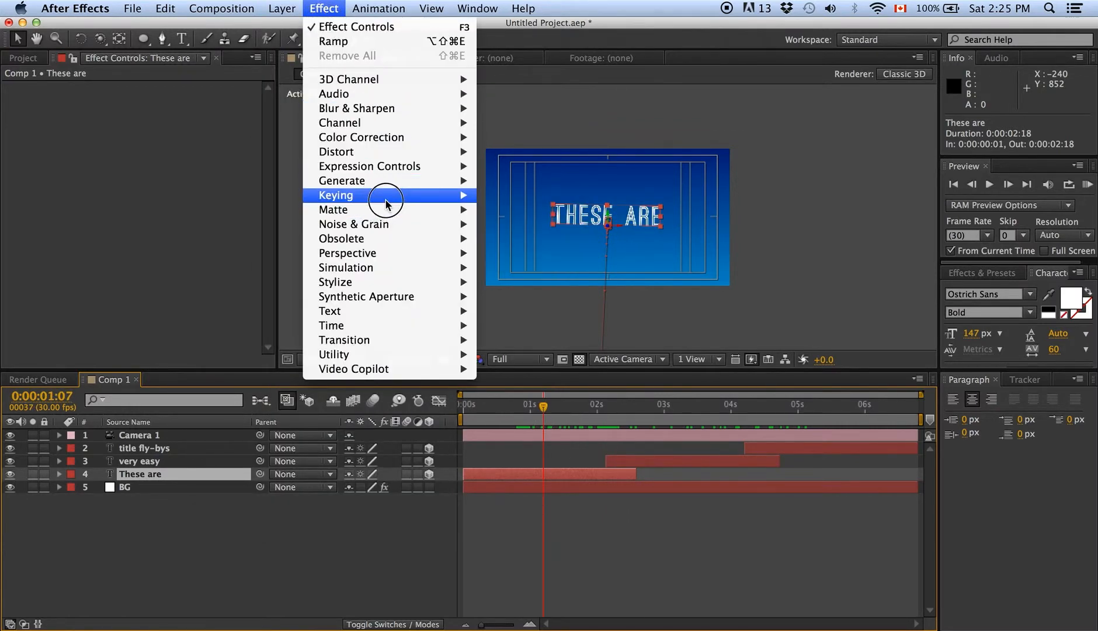
mouse_move(400, 204)
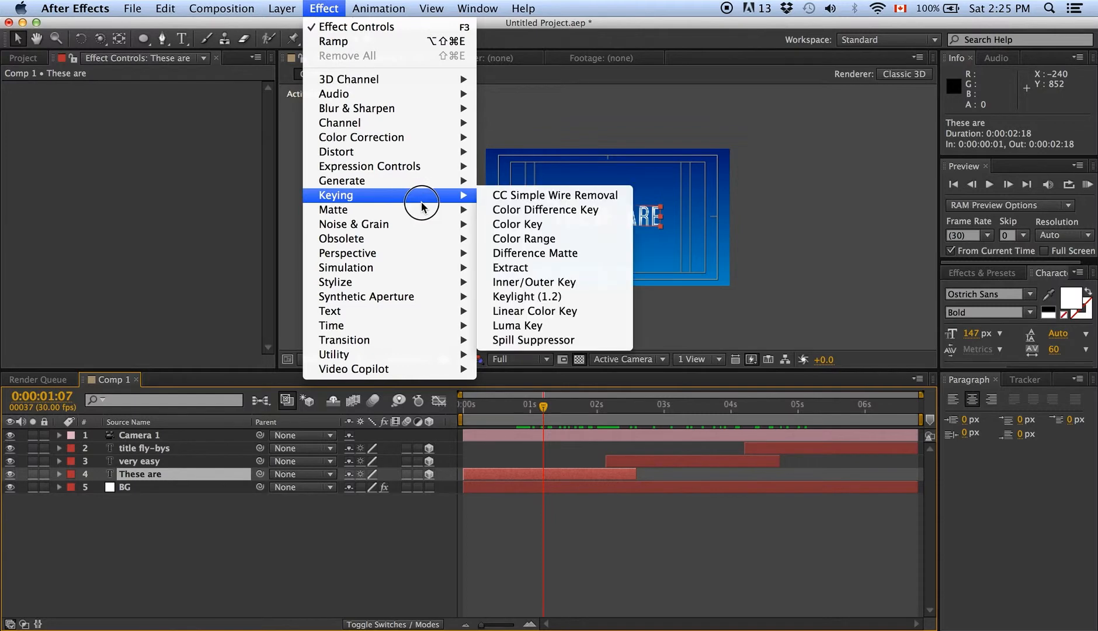
mouse_move(409, 180)
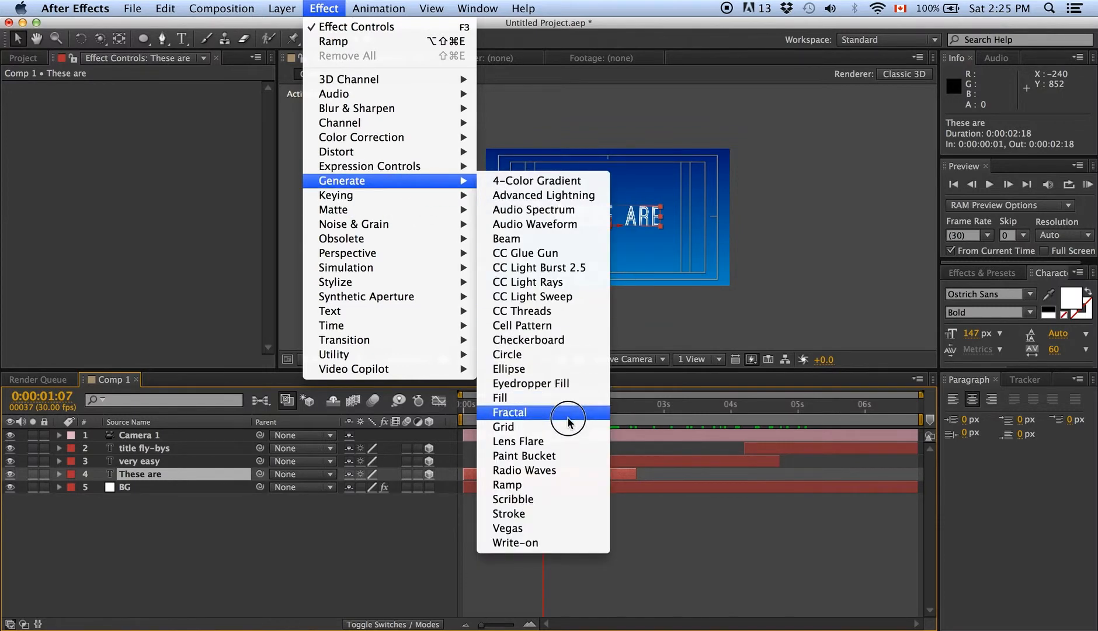
click(559, 485)
scroll(638, 216, up, 1)
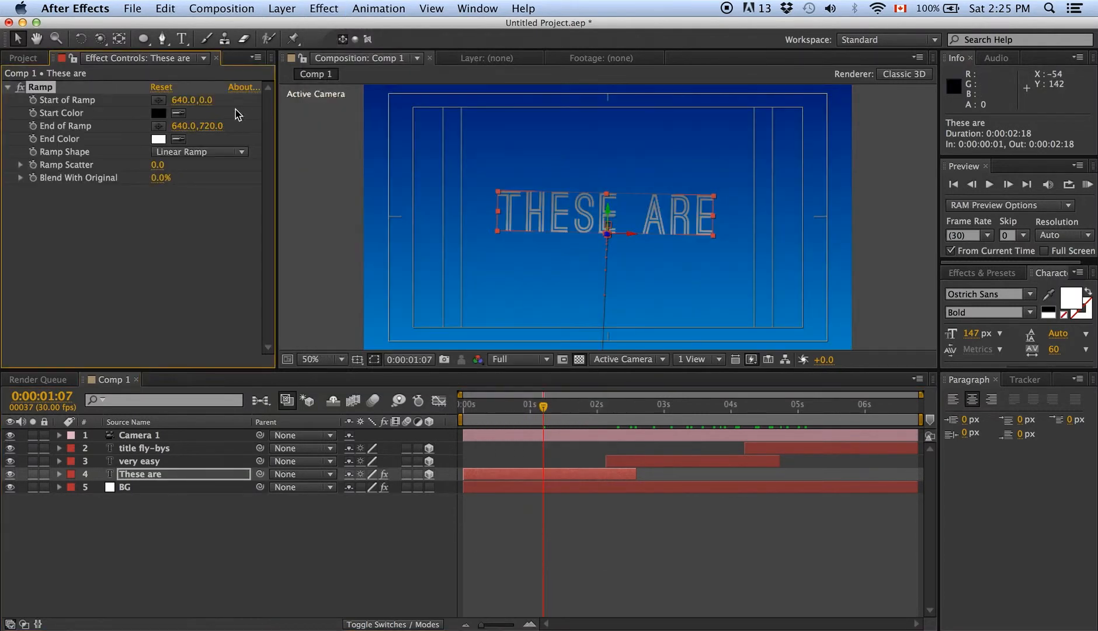
Step: Set the "These are" ramp's start color to white and its end color to dark grey, #464646
click(158, 112)
drag(178, 331, 98, 333)
click(421, 336)
click(157, 140)
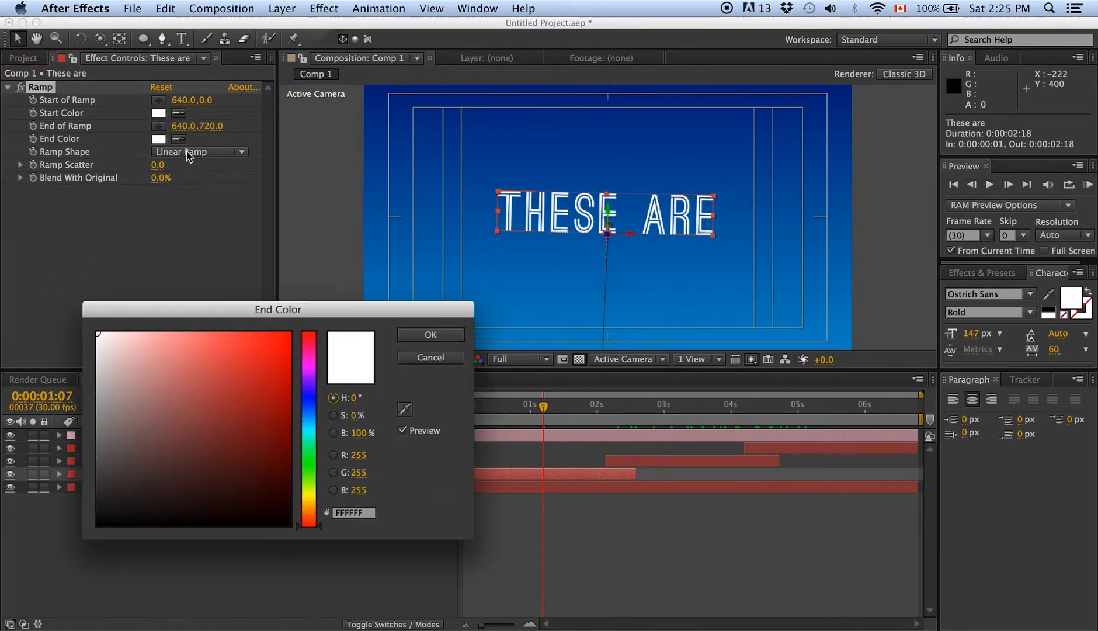
mouse_move(197, 415)
mouse_down()
mouse_move(90, 461)
mouse_move(85, 474)
mouse_up()
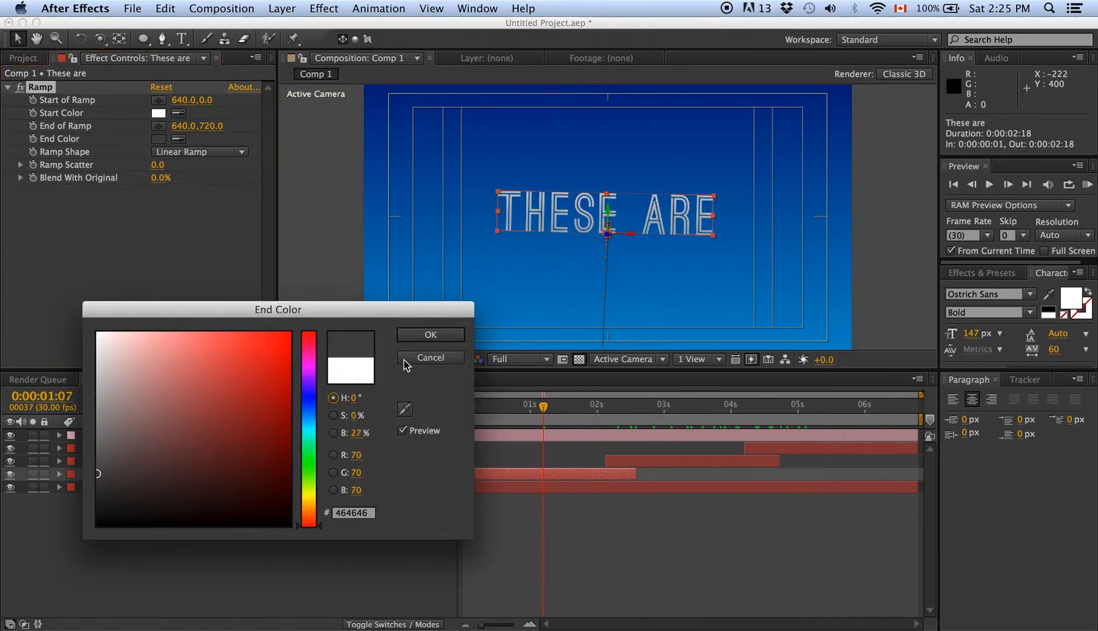
click(420, 339)
Step: Move the start point of the "These are" ramp down onto the text, to about 628, 336
scroll(634, 192, down, 1)
drag(610, 152, 607, 218)
scroll(607, 217, up, 1)
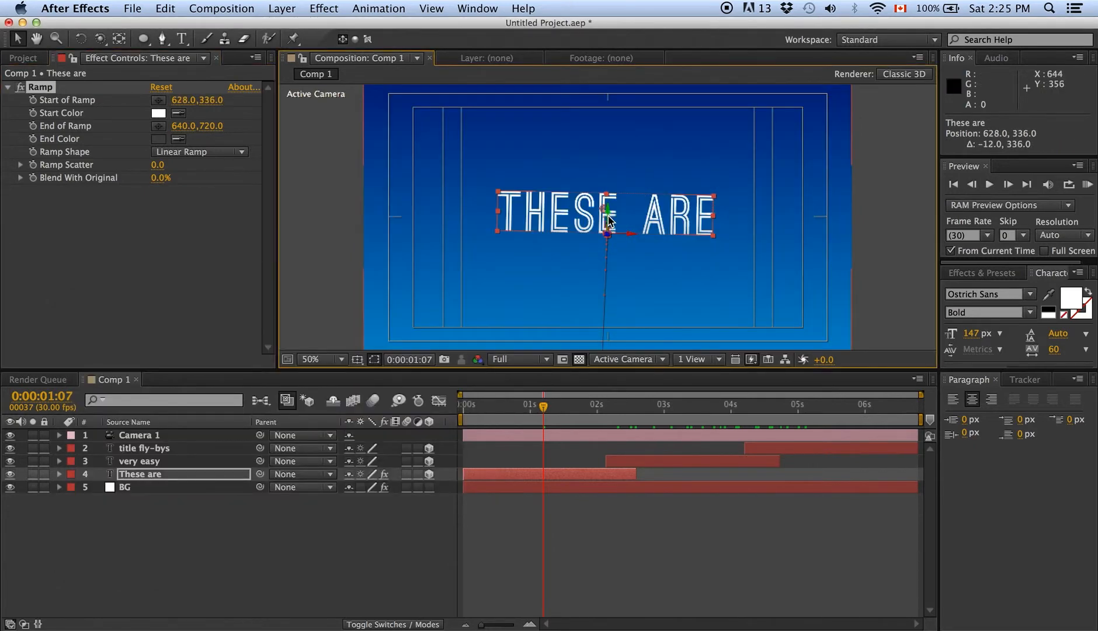
Step: Change the "These are" ramp shape to Radial Ramp and move its start point above the text, to about 629, 209
scroll(608, 219, up, 1)
click(199, 152)
click(216, 181)
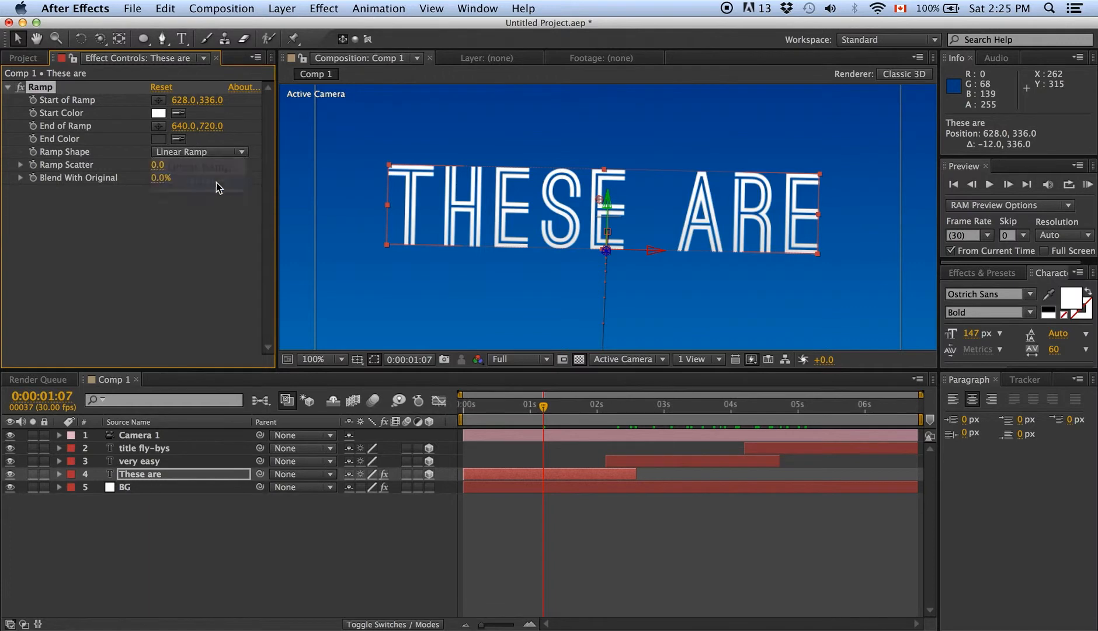
drag(601, 205, 600, 103)
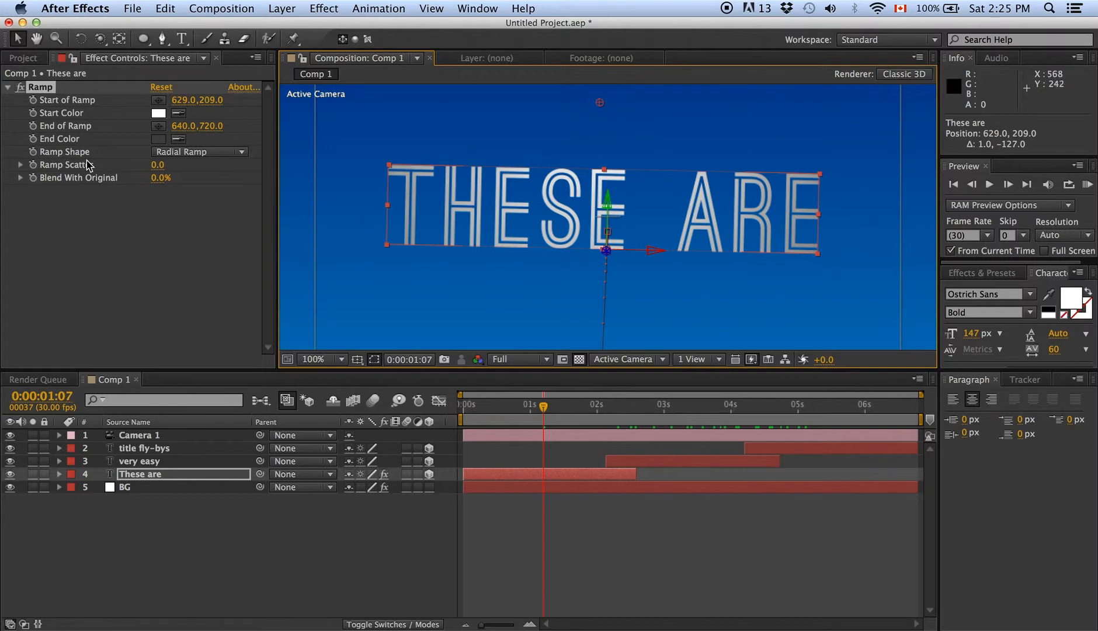
Step: Set the end color of the "These are" ramp to a dark teal blue
click(158, 139)
click(310, 422)
mouse_move(270, 399)
mouse_down()
mouse_move(320, 380)
mouse_move(325, 350)
mouse_move(332, 452)
mouse_move(352, 434)
mouse_up()
click(442, 344)
click(407, 554)
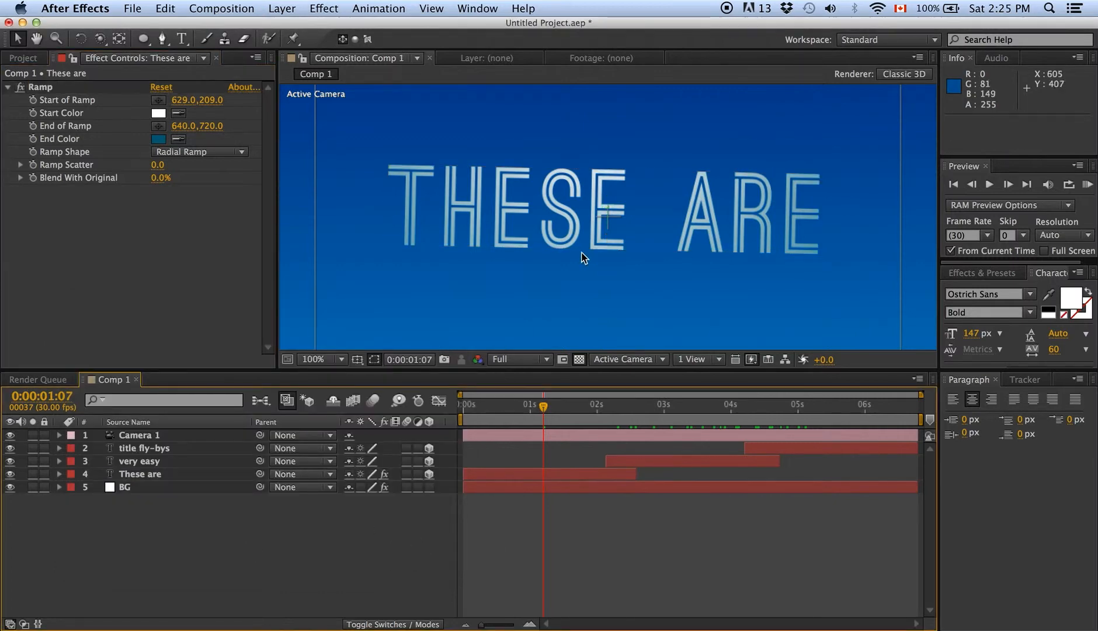
scroll(583, 257, down, 2)
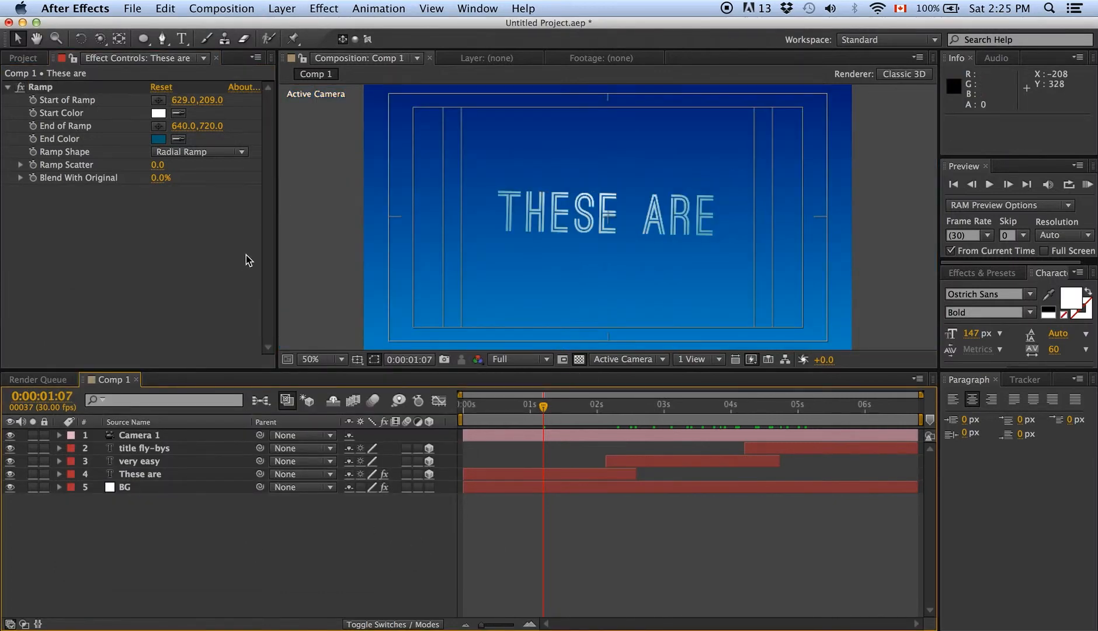
Step: Add a Bevel and Emboss layer style to the "These are" text layer
click(177, 476)
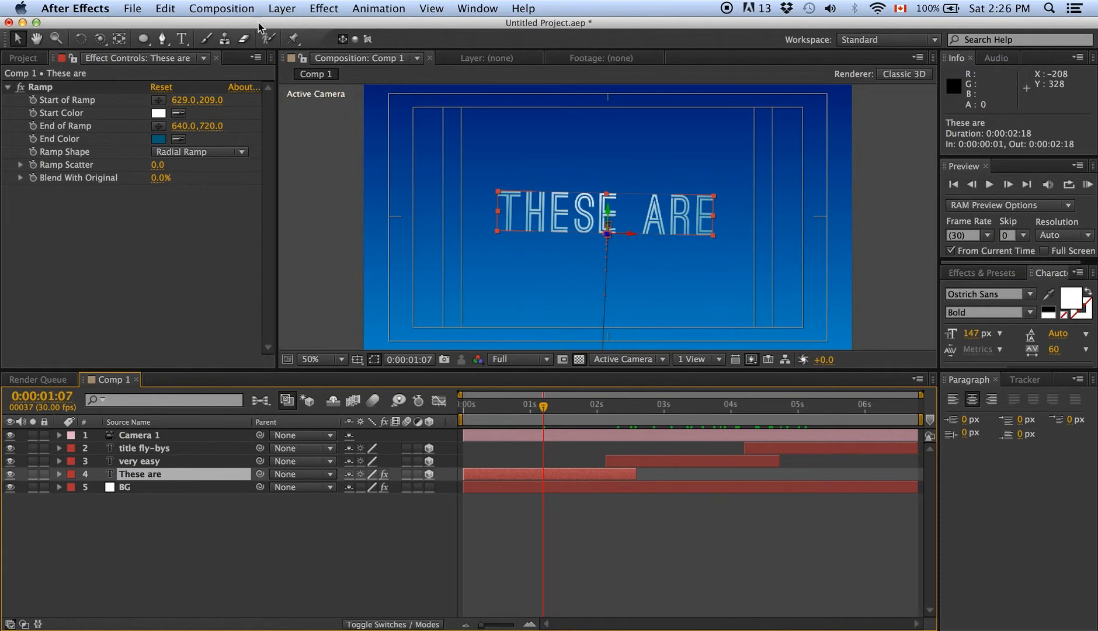
click(282, 8)
mouse_move(365, 345)
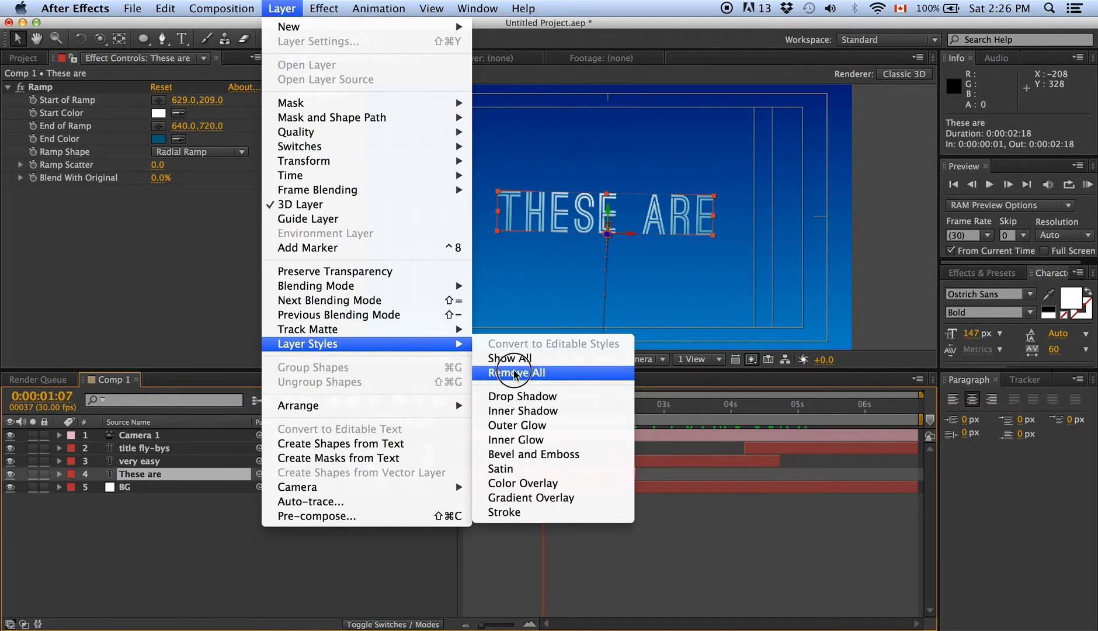
click(560, 453)
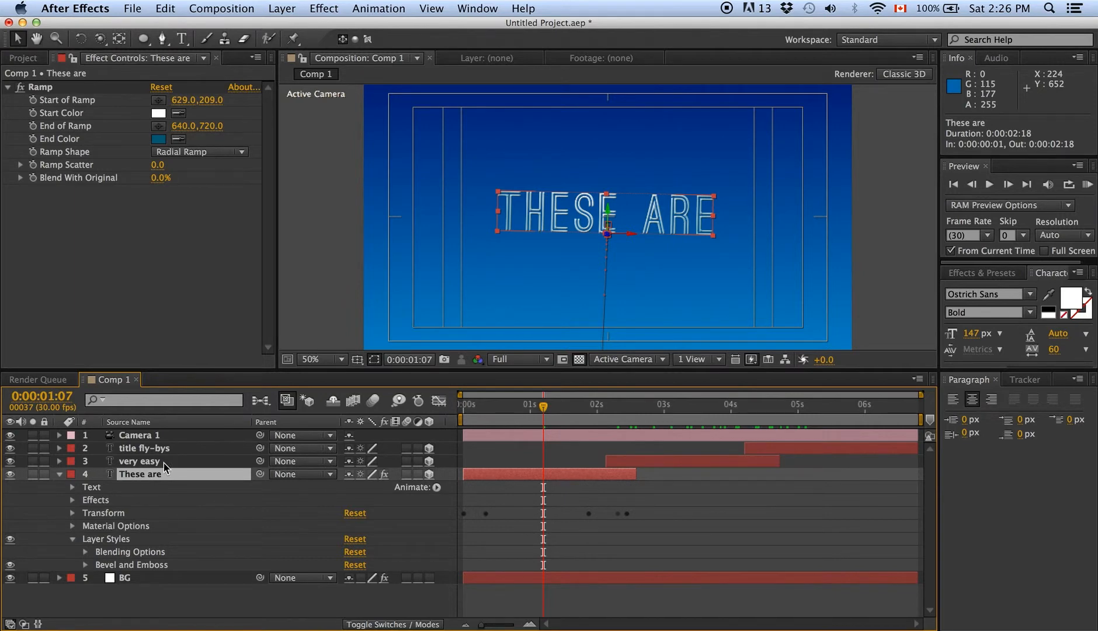
Step: Set the size of the "These are" Bevel and Emboss style to 250 and inspect the lettering up close
click(86, 564)
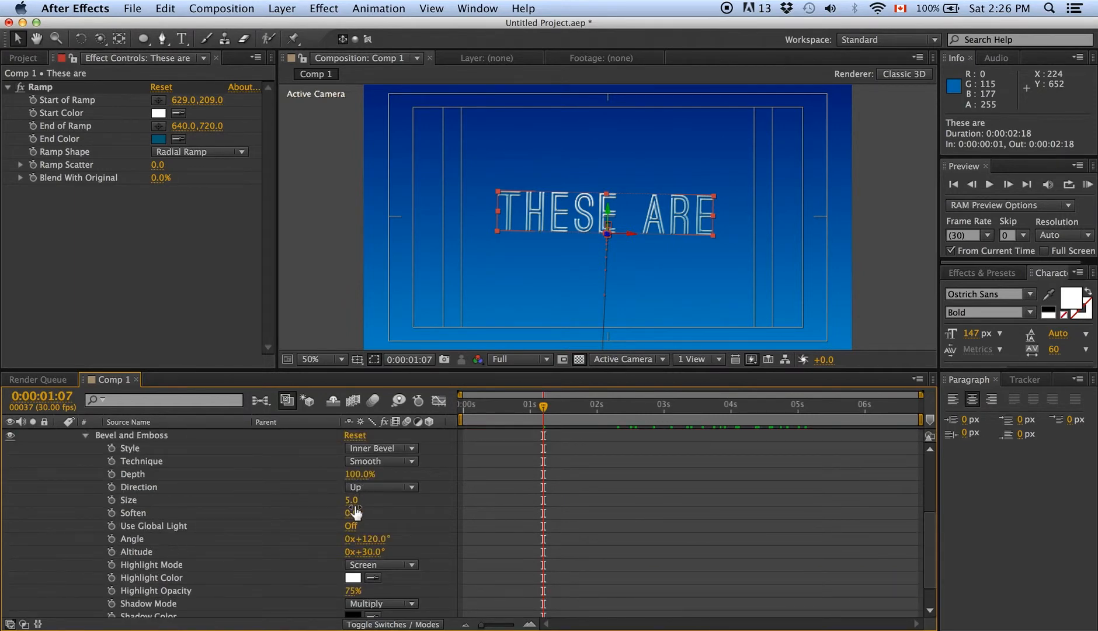
drag(354, 503, 682, 492)
click(433, 521)
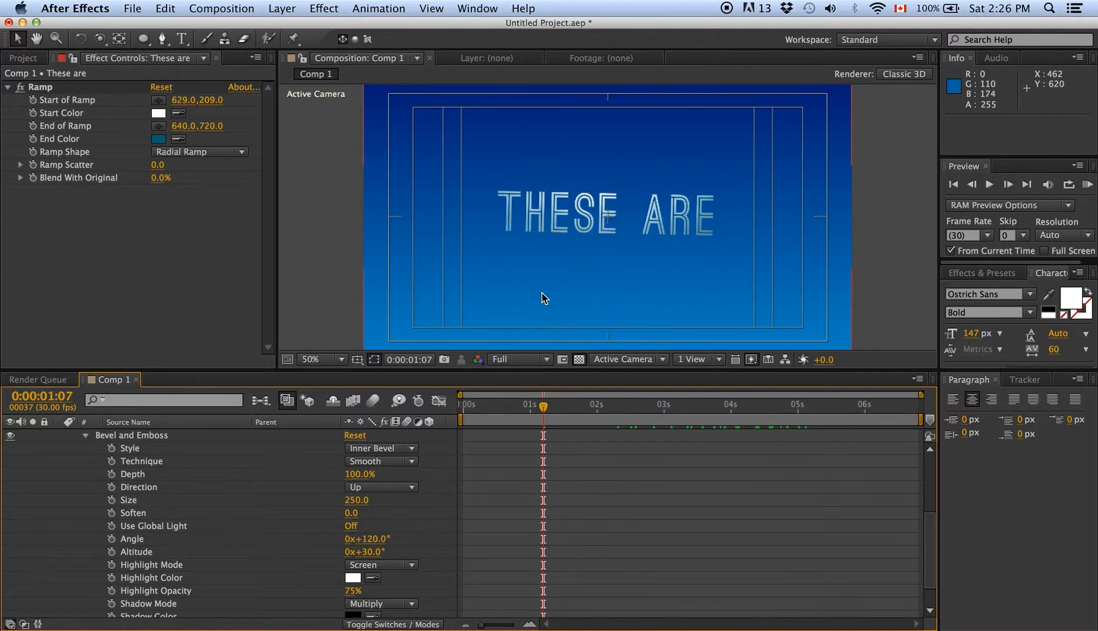
scroll(578, 238, up, 5)
scroll(577, 238, down, 6)
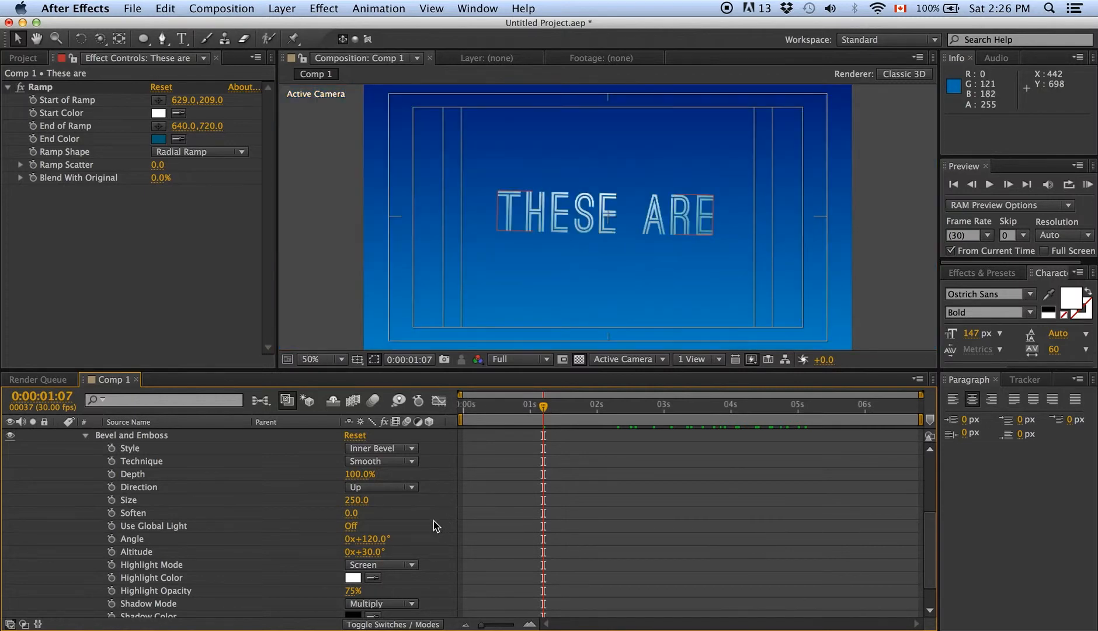
Step: Reveal the layers' keyframes and enable motion blur for the three text layers and the composition, with the current time at 0:00:02:08
key(u)
drag(547, 412, 612, 426)
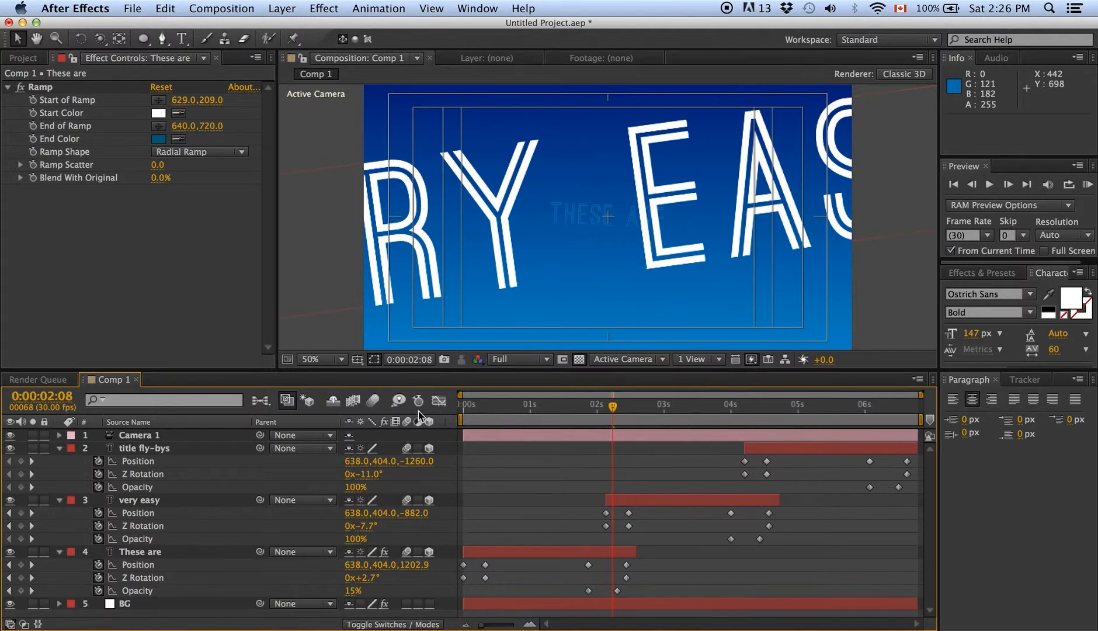
click(372, 400)
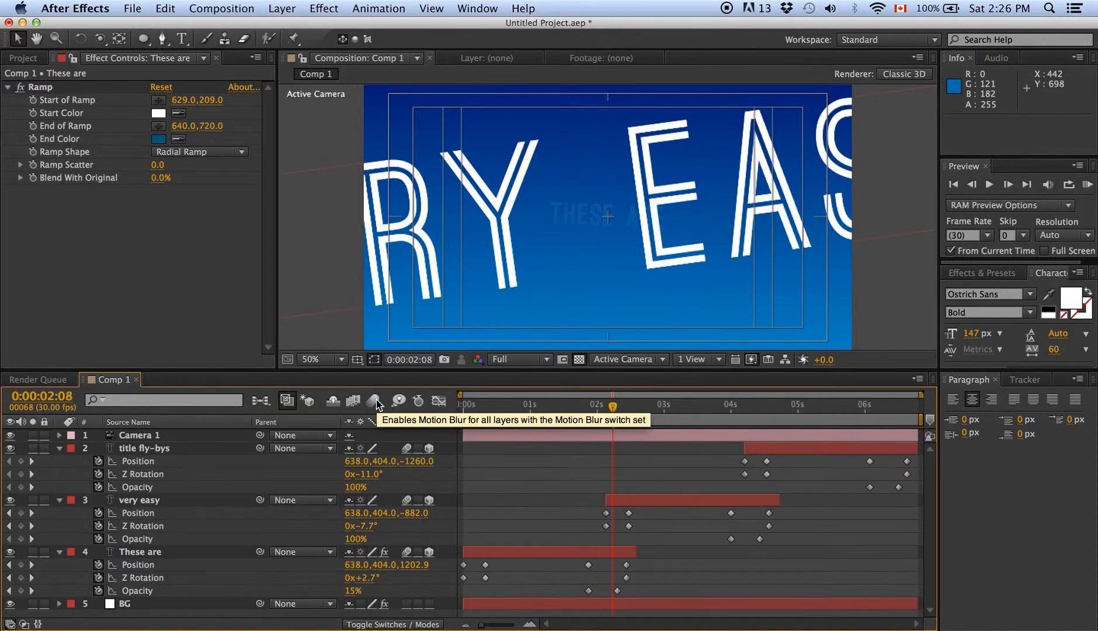
click(374, 402)
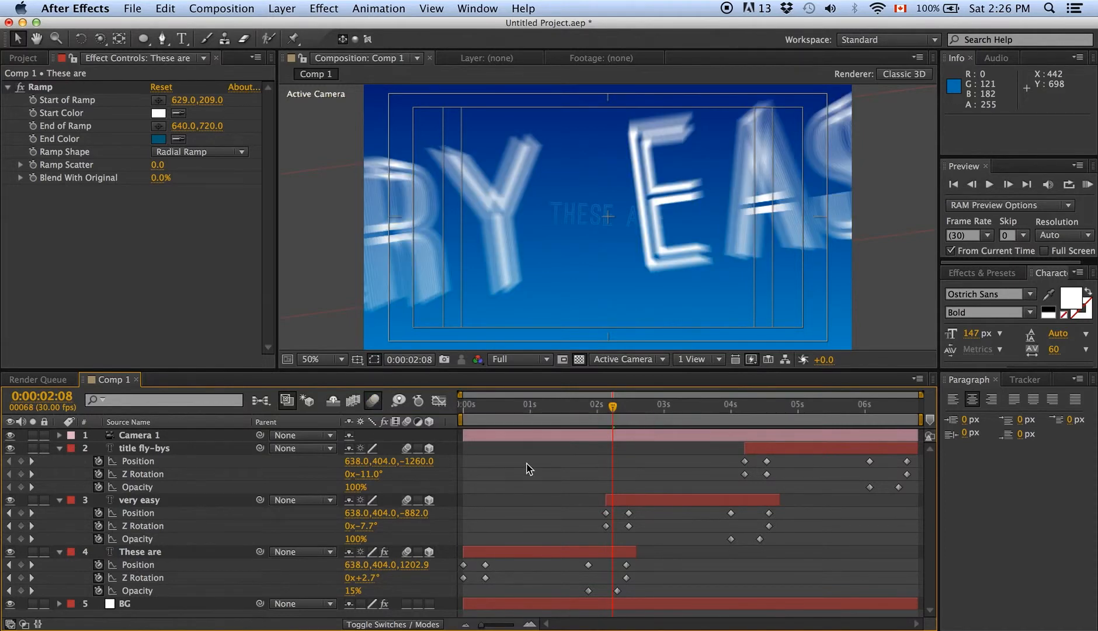
Step: Add the expression wiggle (15,6) to the Position of Camera 1, with the current time at 0:00:01:02
drag(579, 404, 536, 440)
click(536, 435)
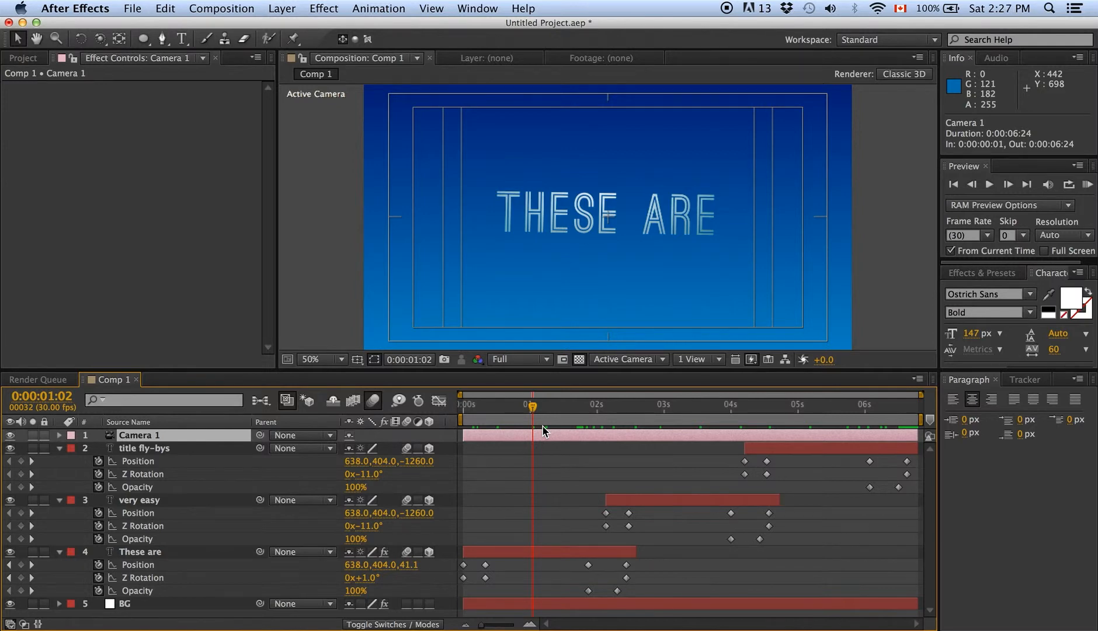
key(p)
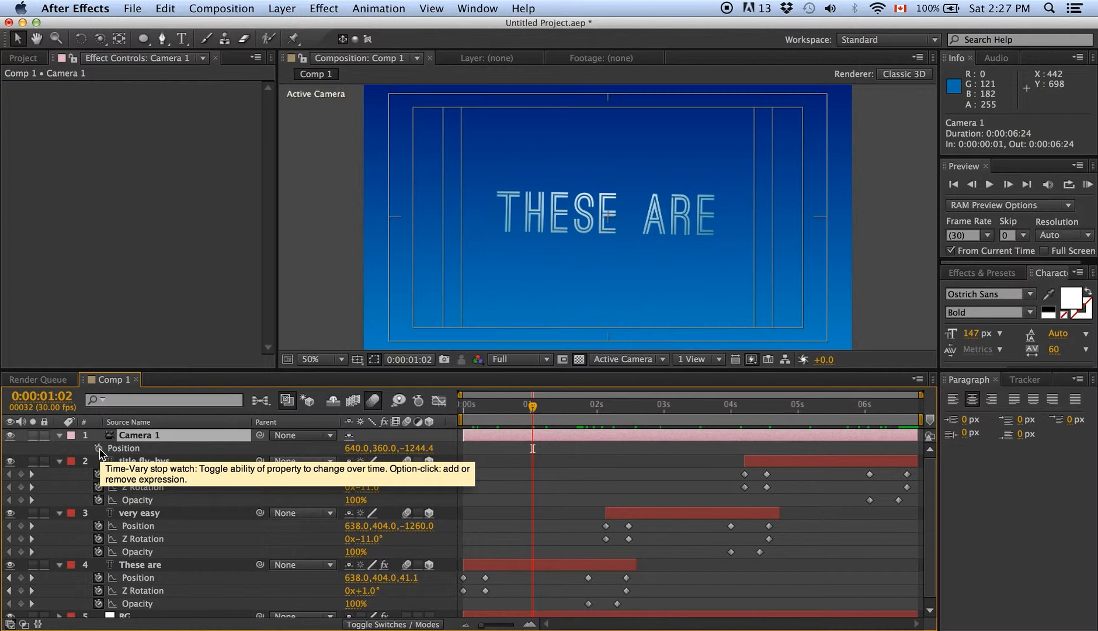
alt+click(99, 448)
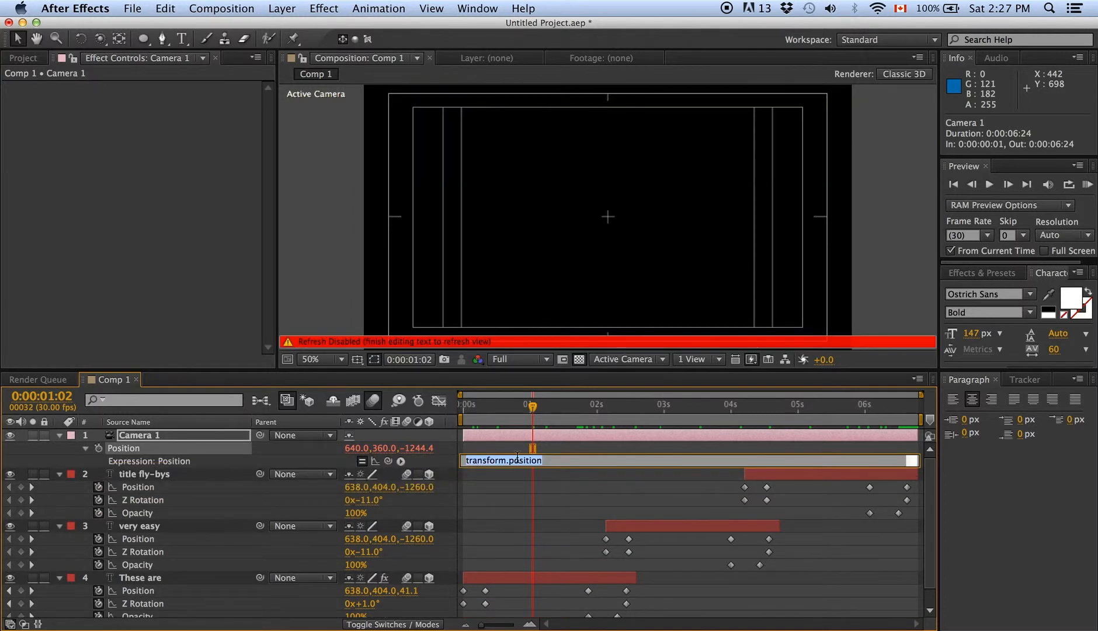
text(wiggle (15,6)
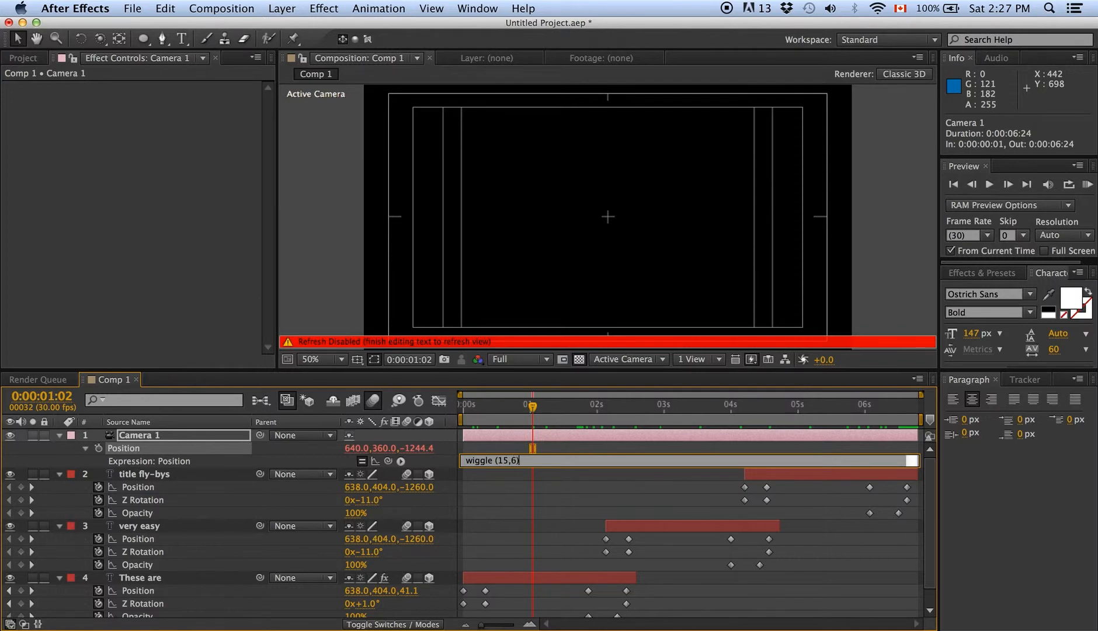
drag(526, 461, 482, 465)
click(490, 478)
Step: Scrub through the animation to examine the camera shake, collapse the layers' properties, and return to 0:00:00:01
click(462, 416)
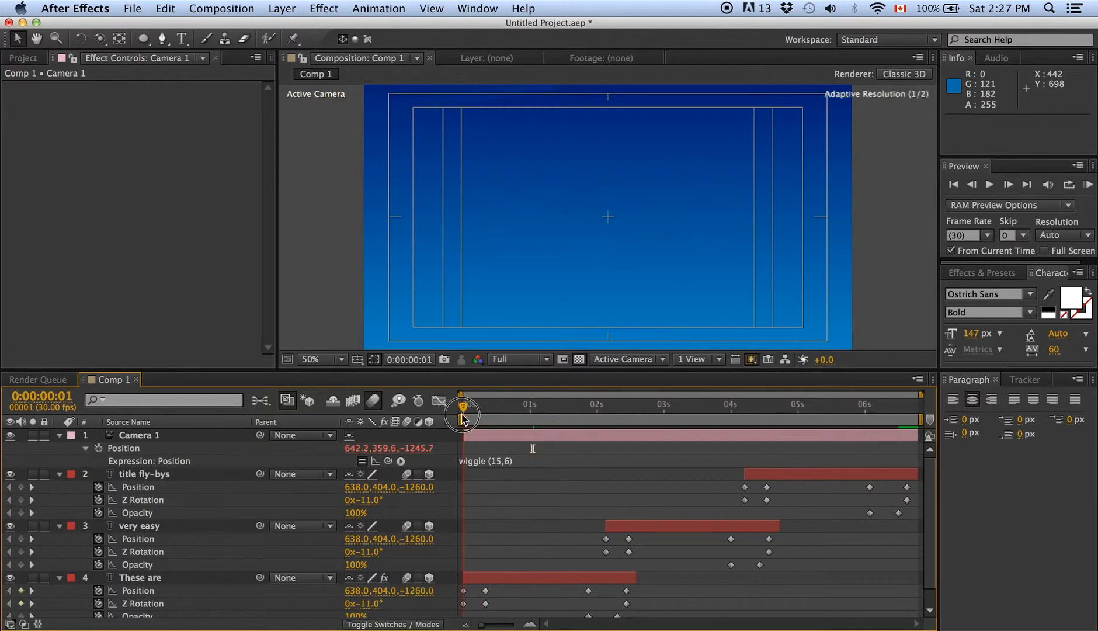
drag(462, 415, 832, 418)
key(u)
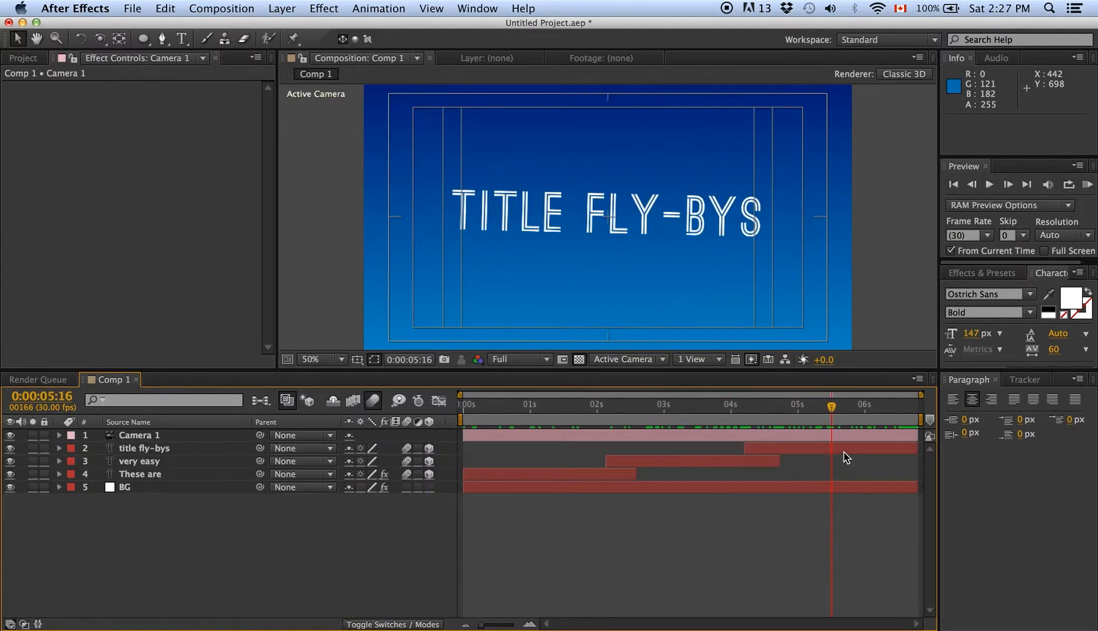
drag(892, 411, 684, 419)
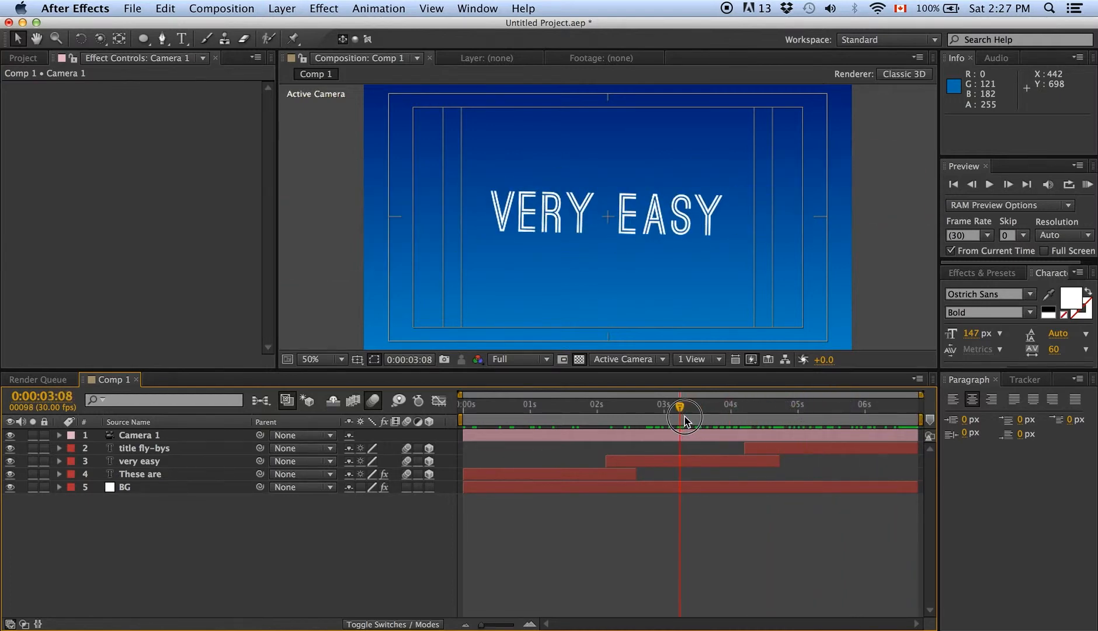
drag(513, 418, 462, 411)
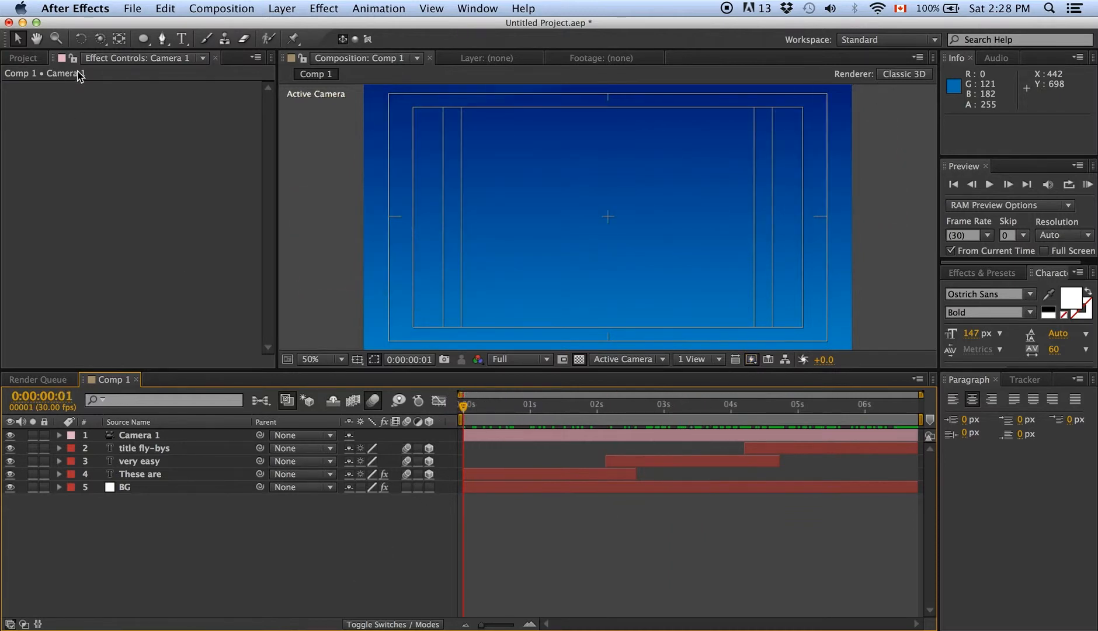